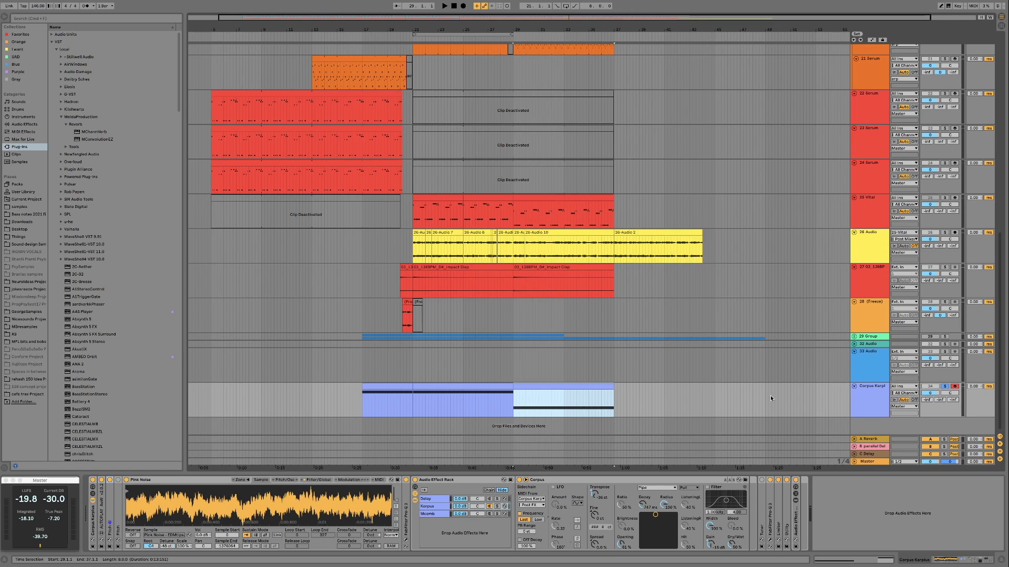
Audition the rack's Delay chain on the Corpus Karplus track from bar 21 to 29, trying different delay times.
{"action": "left_click_drag", "start_coordinate": [413, 399], "coordinate": [513, 399]}
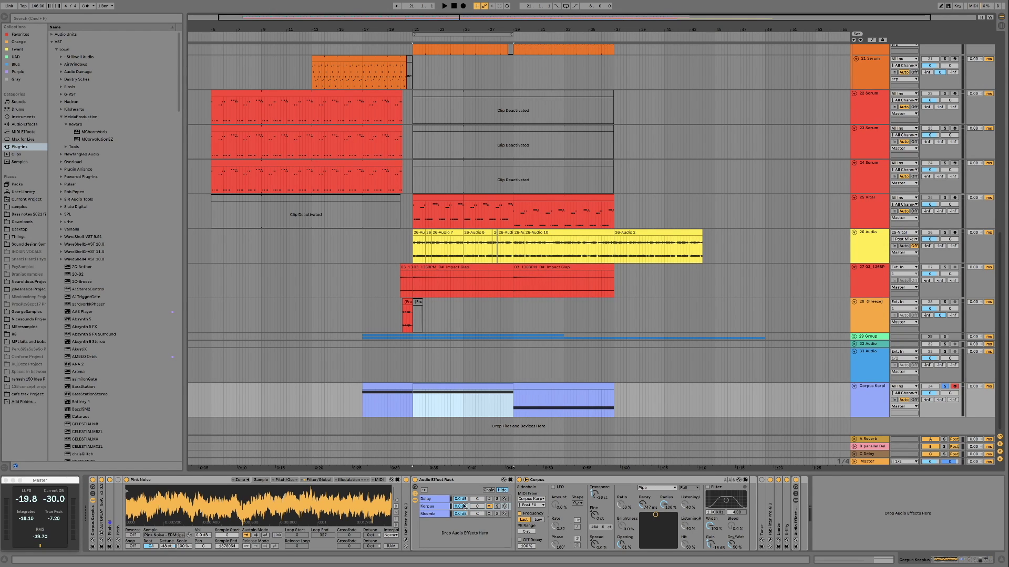
{"action": "left_click", "coordinate": [442, 500]}
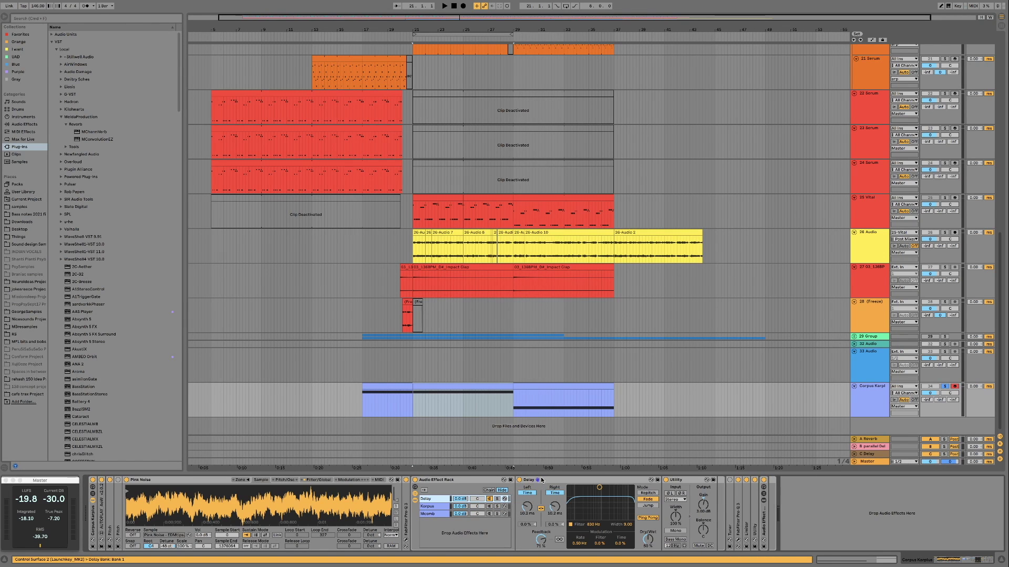
{"action": "key", "text": "space"}
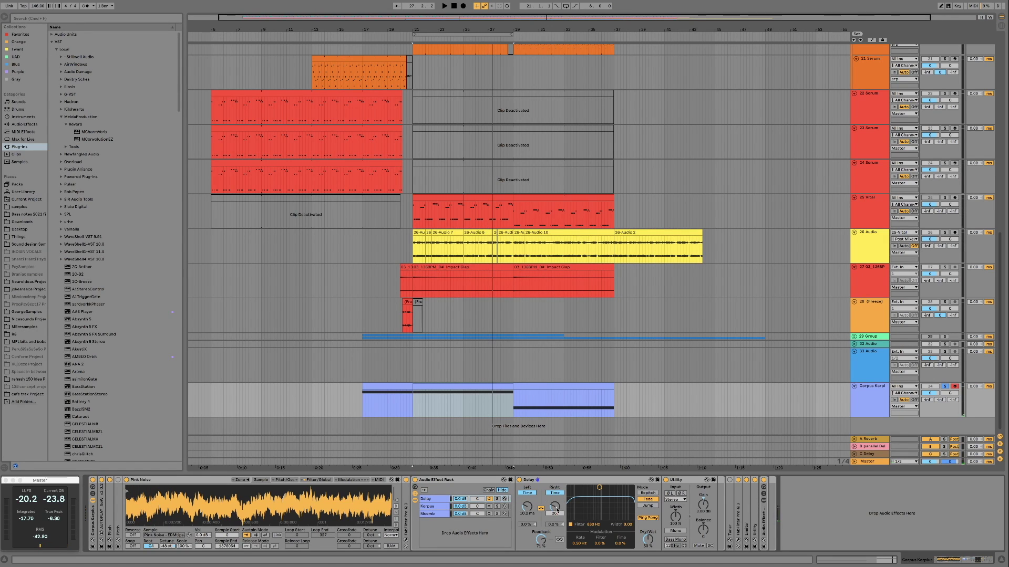
{"action": "key", "text": "space"}
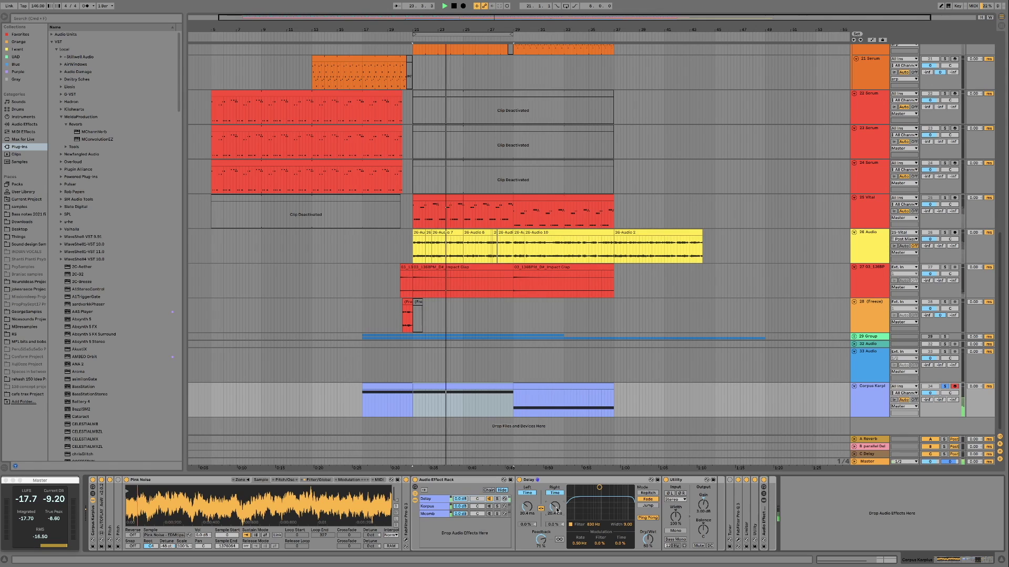
{"action": "left_click_drag", "start_coordinate": [556, 510], "coordinate": [519, 515]}
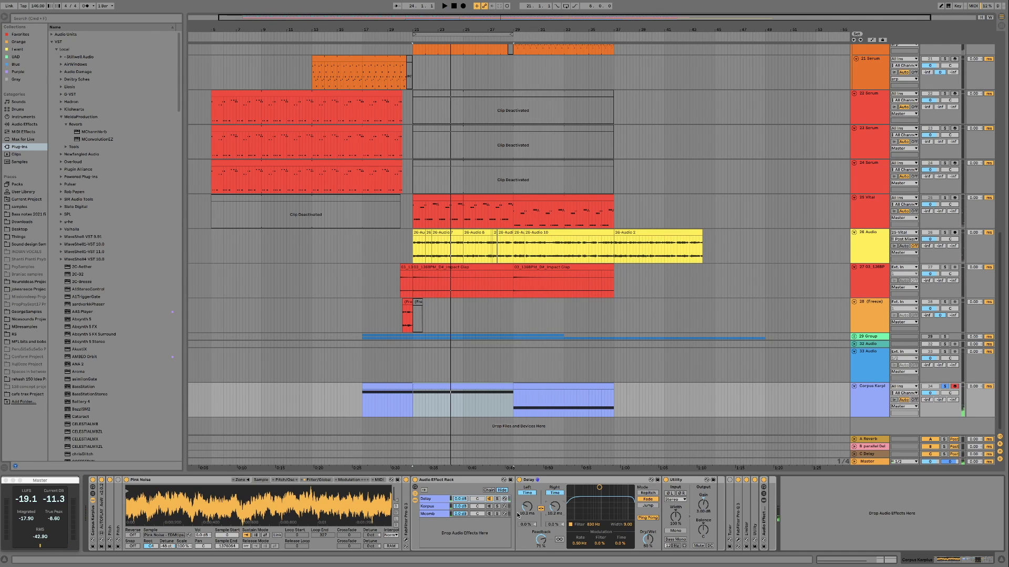
Solo the rack's Korpus chain and listen to its Corpus resonator on the same clips.
{"action": "left_click", "coordinate": [490, 508]}
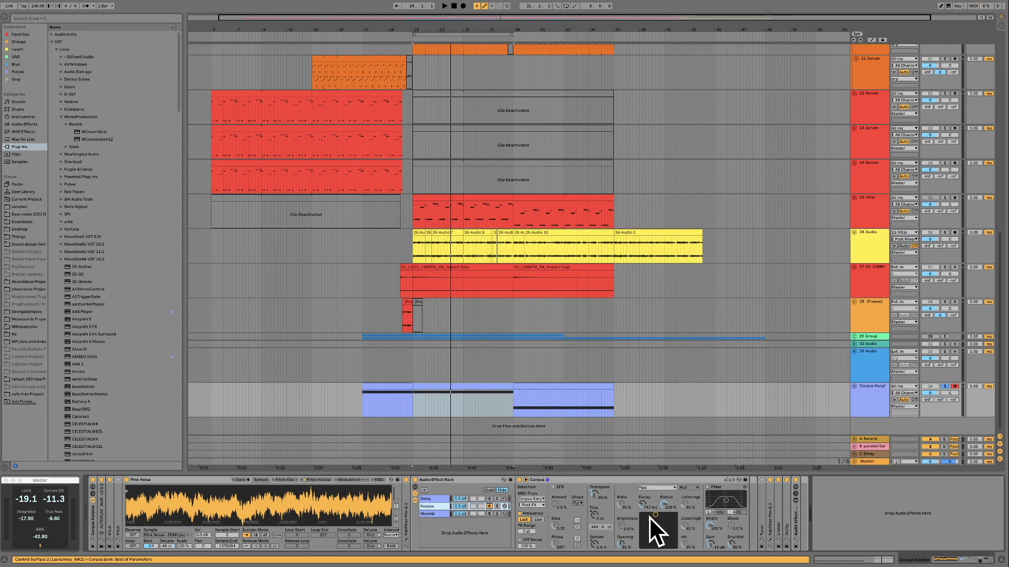
{"action": "key", "text": "space"}
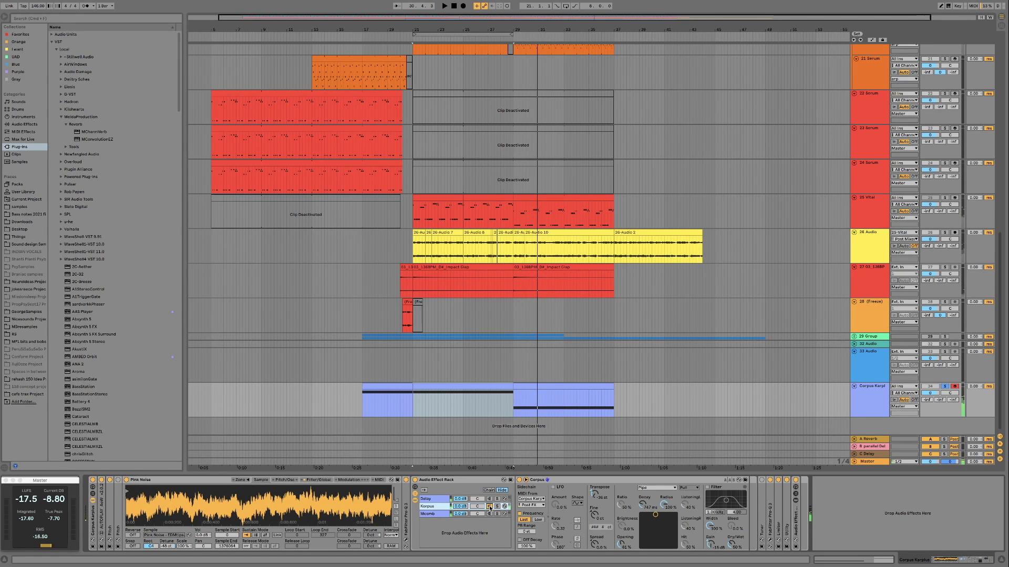
{"action": "key", "text": "space"}
Listen to the rack's Mcomb chain to hear the MComb plug-in's version of the sound.
{"action": "left_click", "coordinate": [440, 516]}
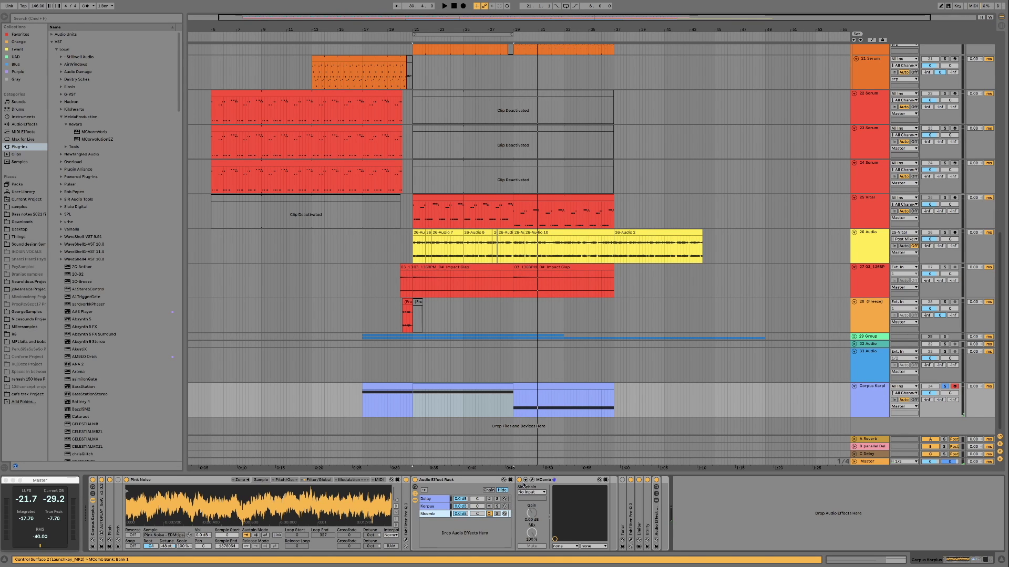
{"action": "key", "text": "space"}
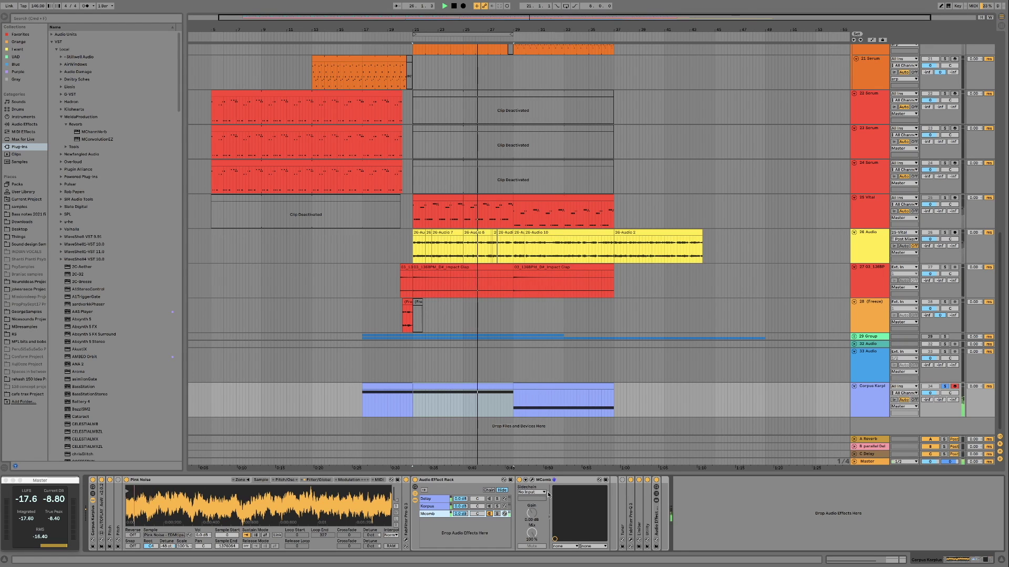
{"action": "key", "text": "space"}
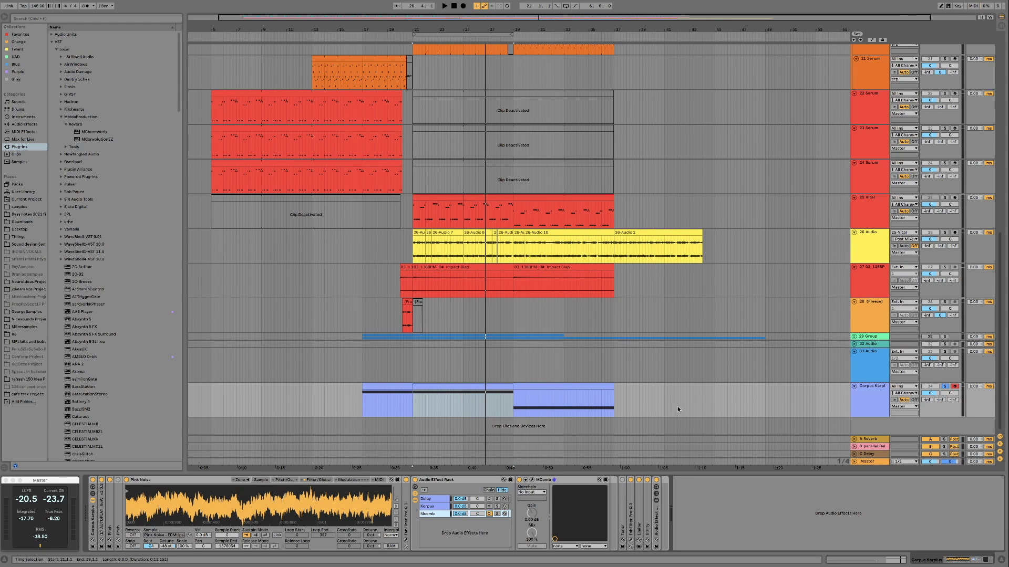
Insert a MIDI track below Corpus Karplus with a copy of its bar 21–29 clip and load Pink Noise.wav as its instrument.
{"action": "left_click", "coordinate": [866, 404]}
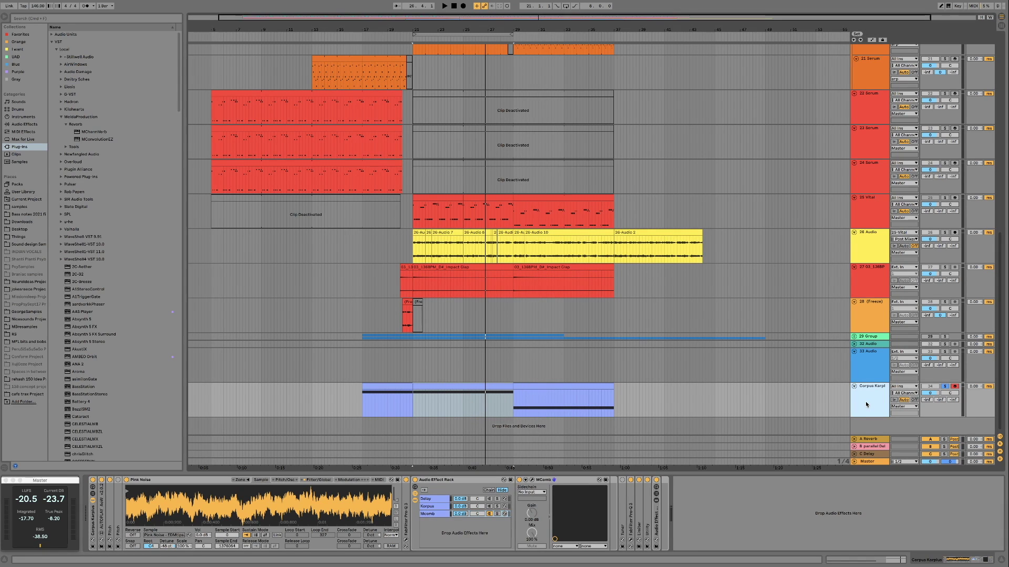
{"action": "key", "text": "super+shift+t"}
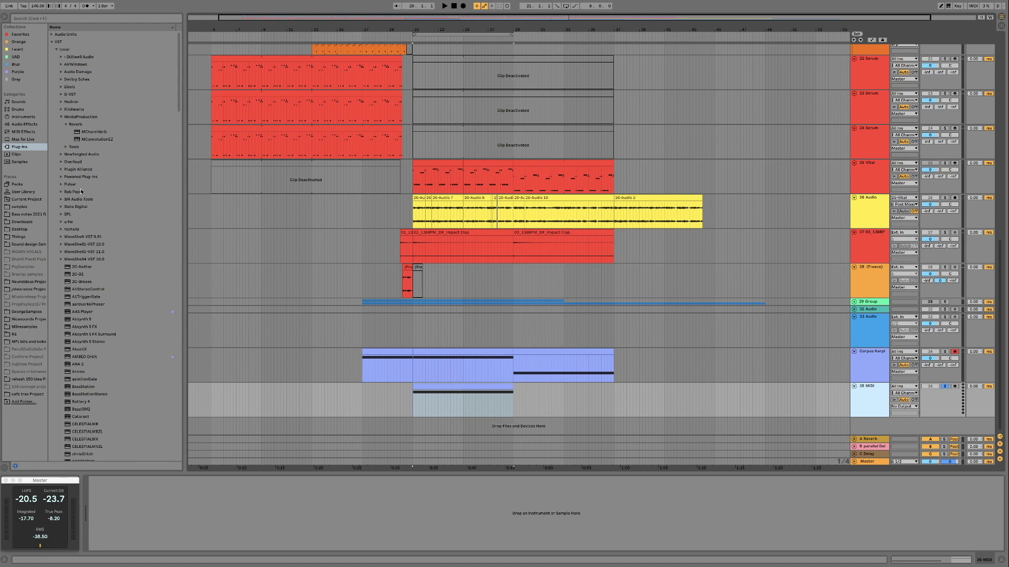
{"action": "left_click", "coordinate": [16, 162]}
{"action": "type", "text": "pink"}
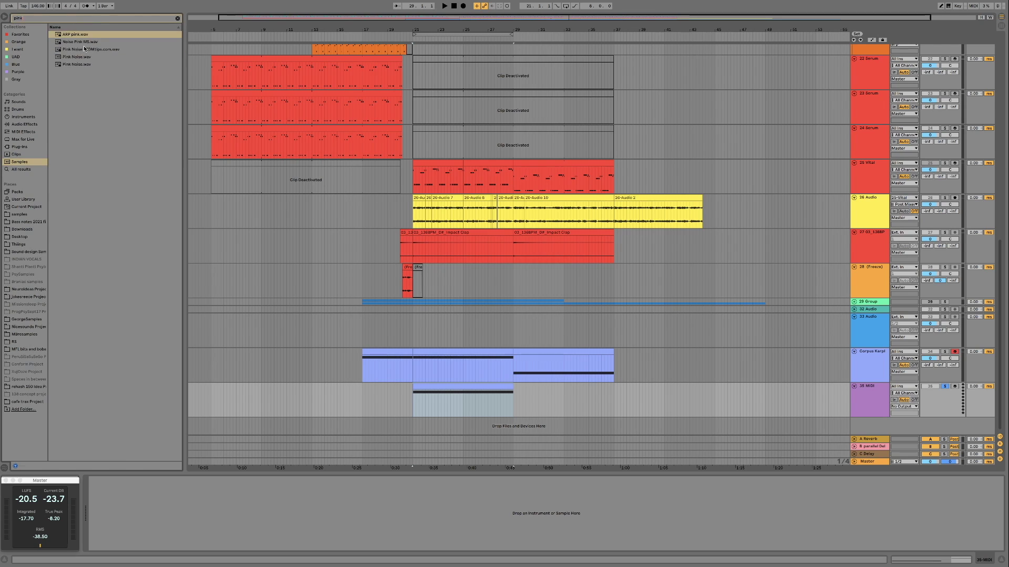
{"action": "left_click", "coordinate": [77, 57]}
{"action": "left_click_drag", "start_coordinate": [75, 59], "coordinate": [444, 494]}
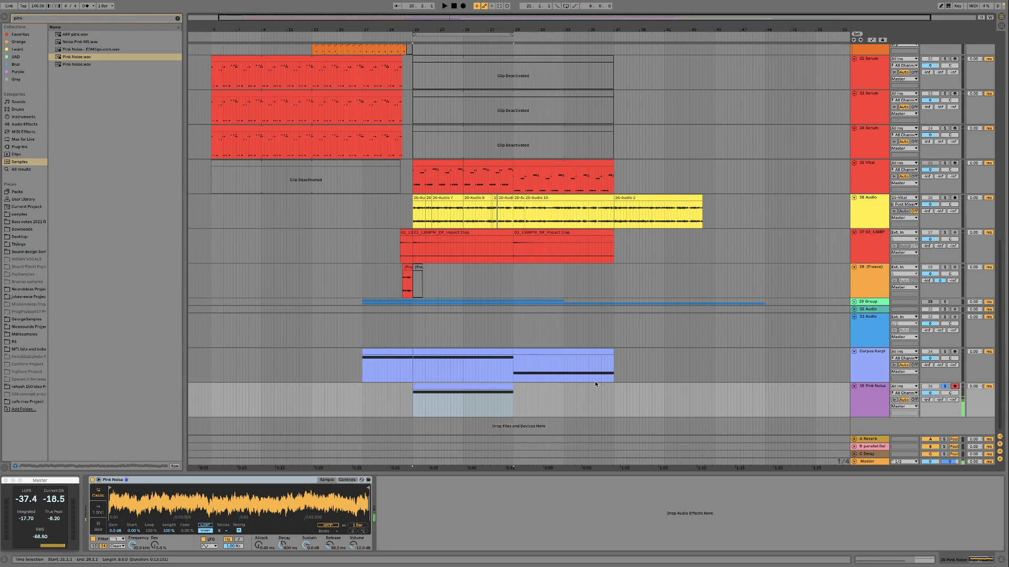
Convert the Pink Noise Simpler to Sampler and turn off its Snap option.
{"action": "right_click", "coordinate": [398, 390]}
{"action": "left_click", "coordinate": [342, 451]}
{"action": "key", "text": "space"}
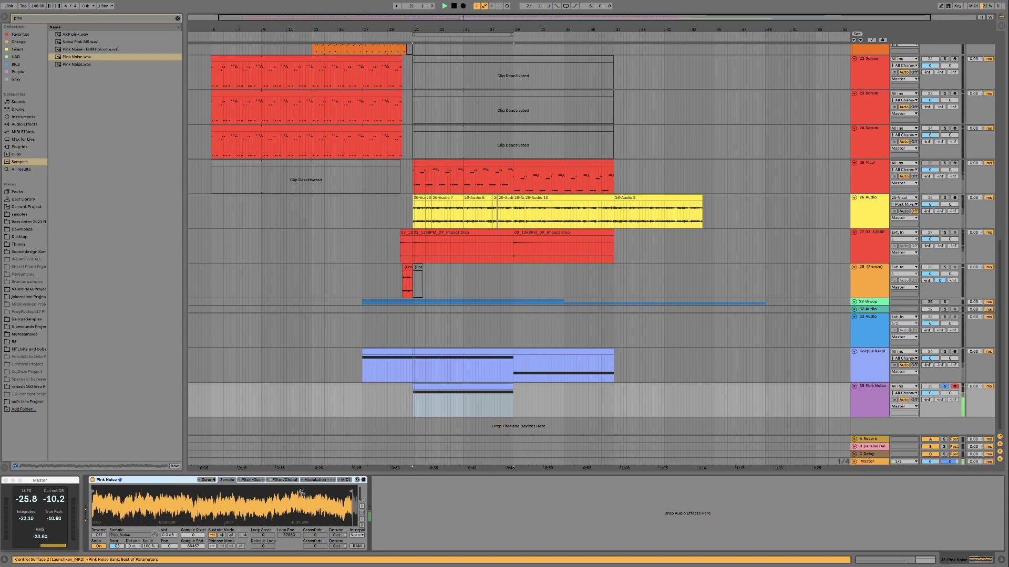
{"action": "left_click", "coordinate": [98, 547]}
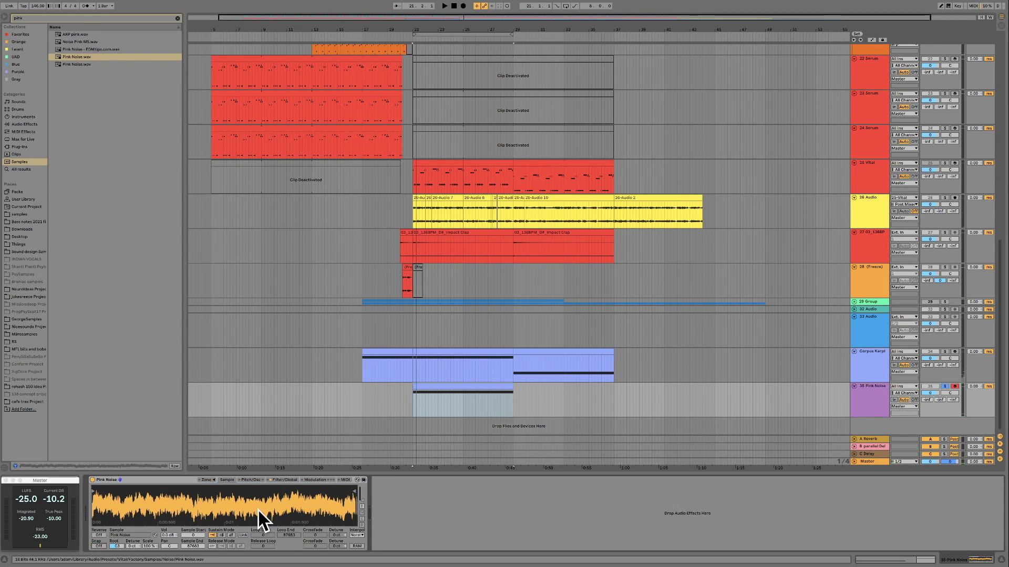
Shape Sampler's volume envelope into a short pluck: remove velocity-to-volume, set sustain to -inf dB, and shorten the decay.
{"action": "left_click", "coordinate": [283, 481]}
{"action": "left_click", "coordinate": [104, 490]}
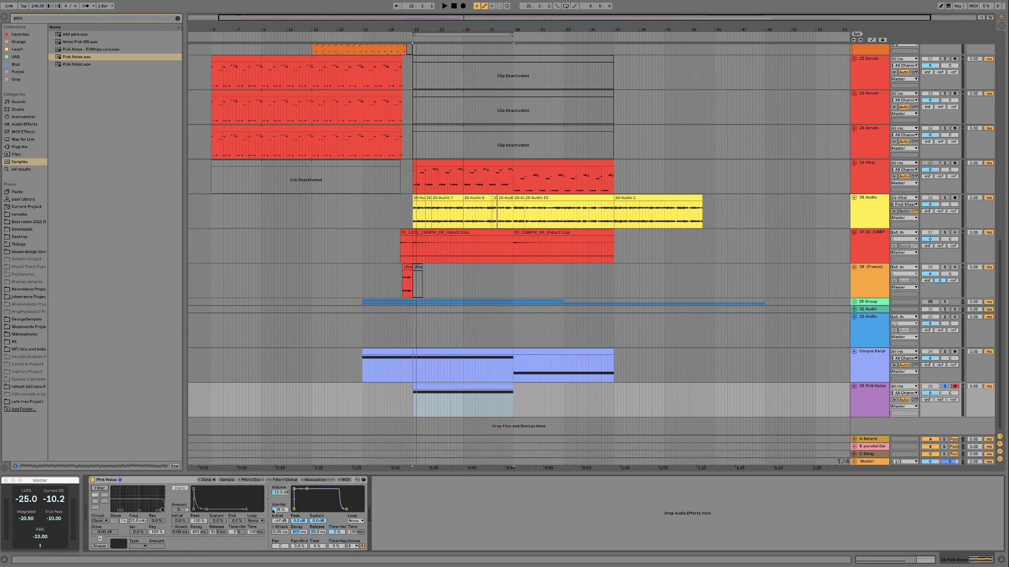
{"action": "left_click_drag", "start_coordinate": [284, 509], "coordinate": [319, 523]}
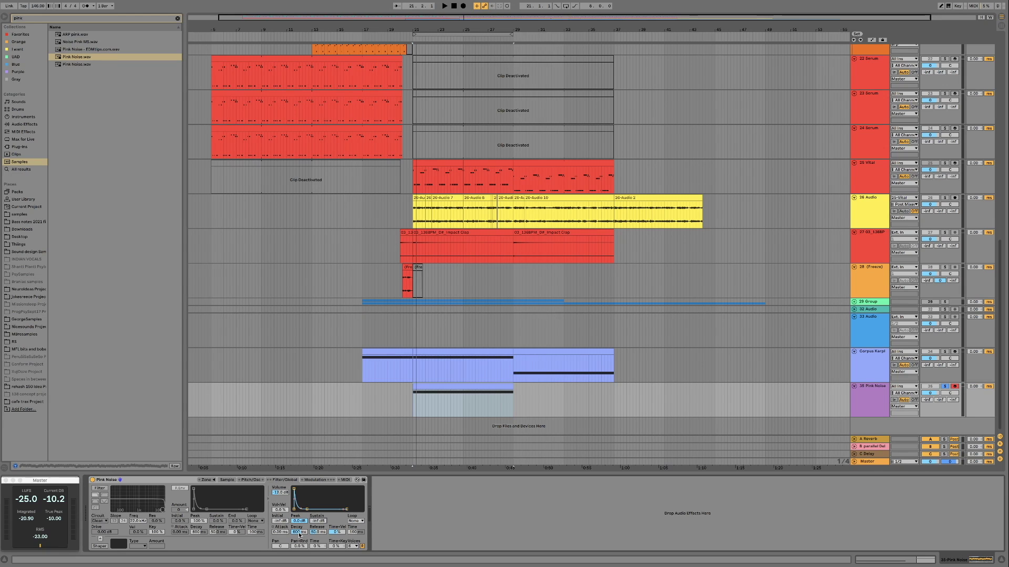
{"action": "key", "text": "space"}
{"action": "mouse_move", "coordinate": [301, 532]}
{"action": "left_mouse_down"}
{"action": "mouse_move", "coordinate": [300, 552]}
{"action": "mouse_move", "coordinate": [305, 516]}
{"action": "left_mouse_up"}
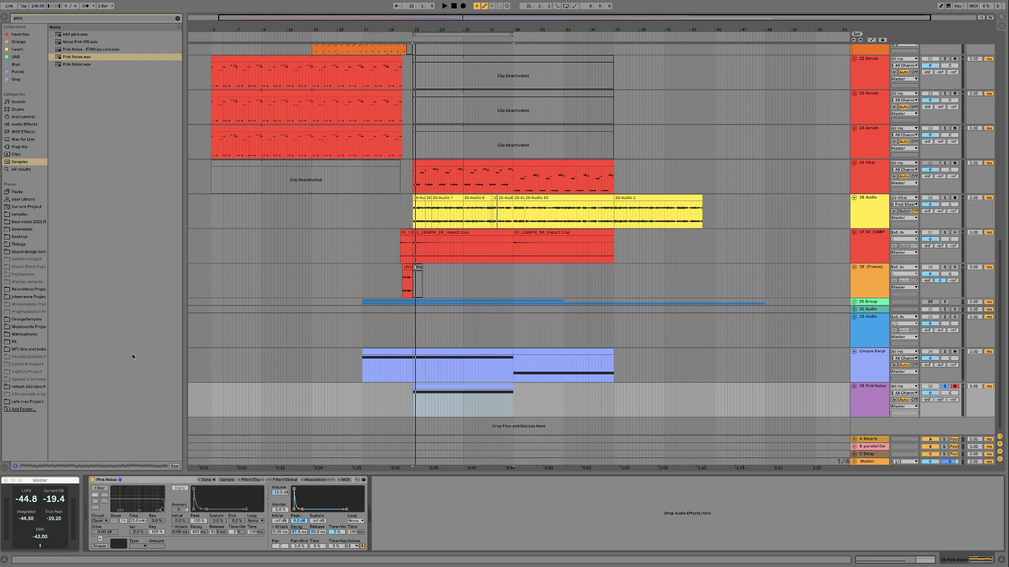
Load AUTOPLAY_AoW_v2.0.2.amxd from the Purple collection before Sampler and preview the generated notes.
{"action": "left_click", "coordinate": [178, 19]}
{"action": "left_click", "coordinate": [30, 72]}
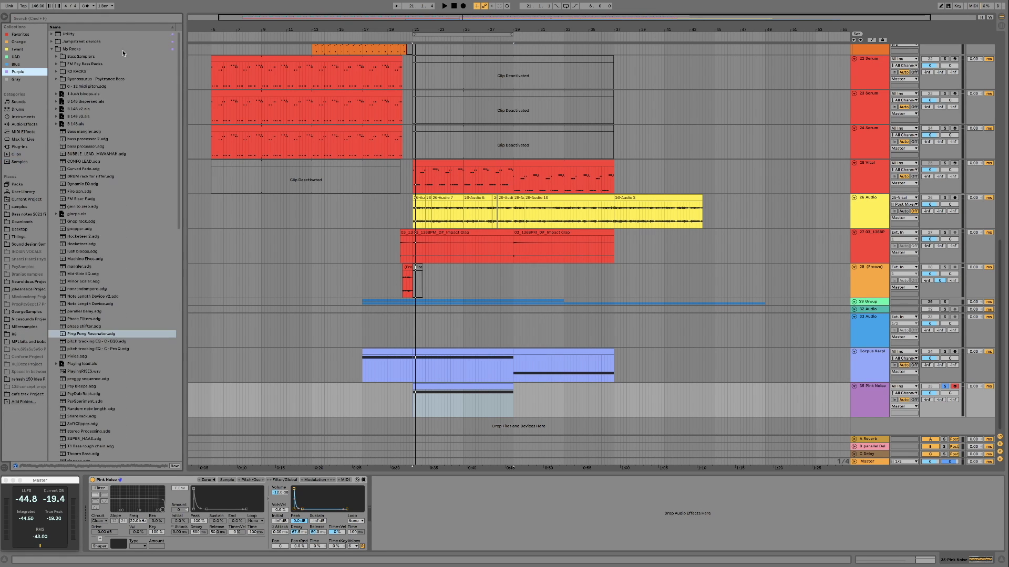
{"action": "left_click", "coordinate": [51, 49]}
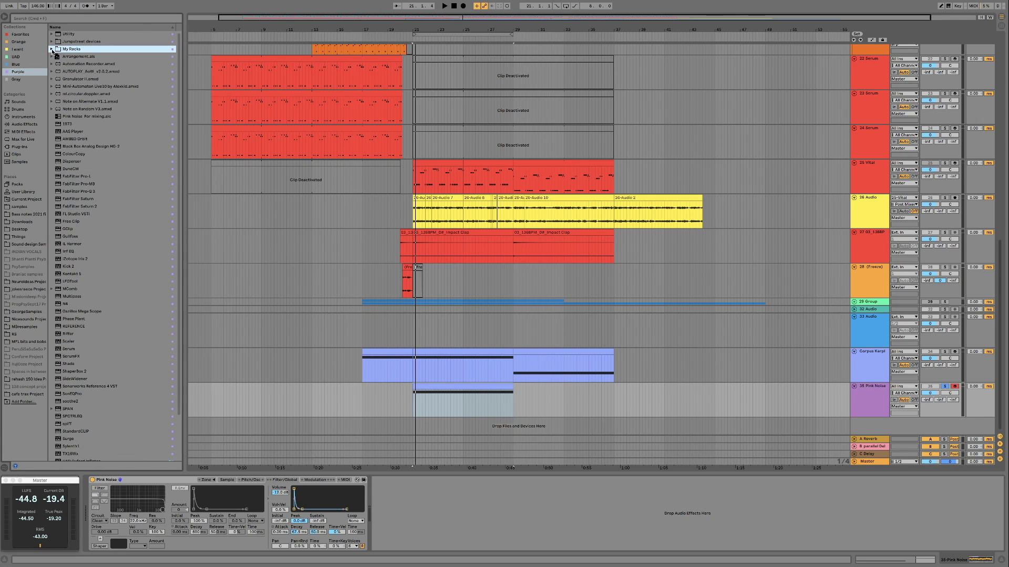
{"action": "left_click", "coordinate": [82, 72]}
{"action": "left_click_drag", "start_coordinate": [125, 154], "coordinate": [219, 490]}
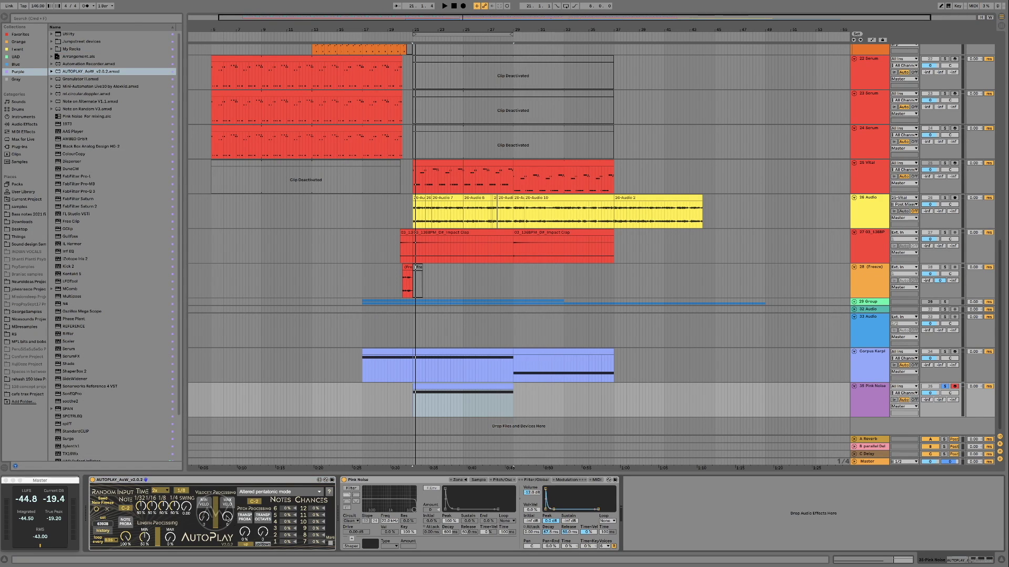
{"action": "key", "text": "space"}
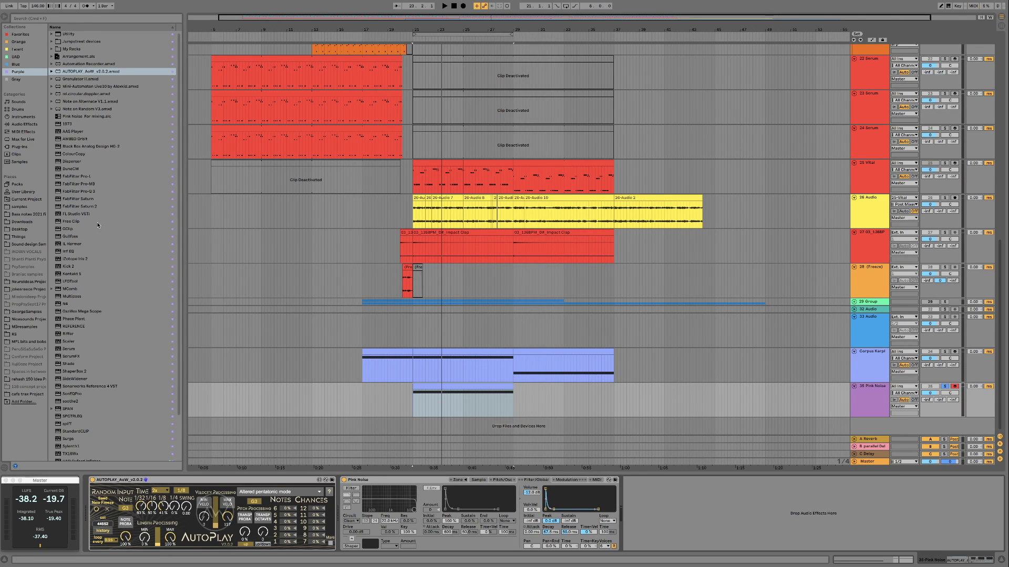
Add a Delay after Sampler, switch both channels to Time mode, link them, and shorten the delay time to a few milliseconds.
{"action": "left_click", "coordinate": [24, 124]}
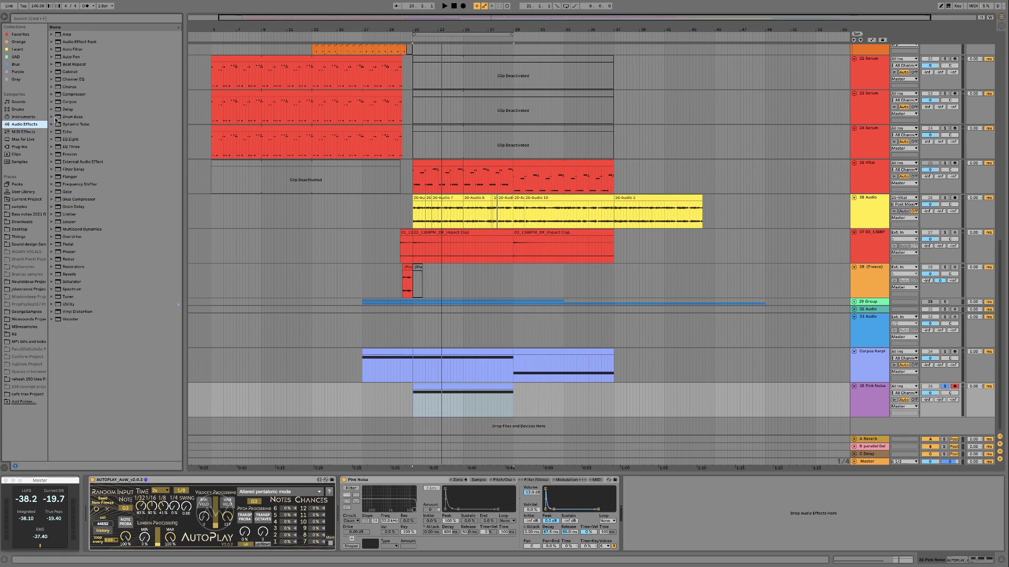
{"action": "left_click_drag", "start_coordinate": [76, 111], "coordinate": [663, 499]}
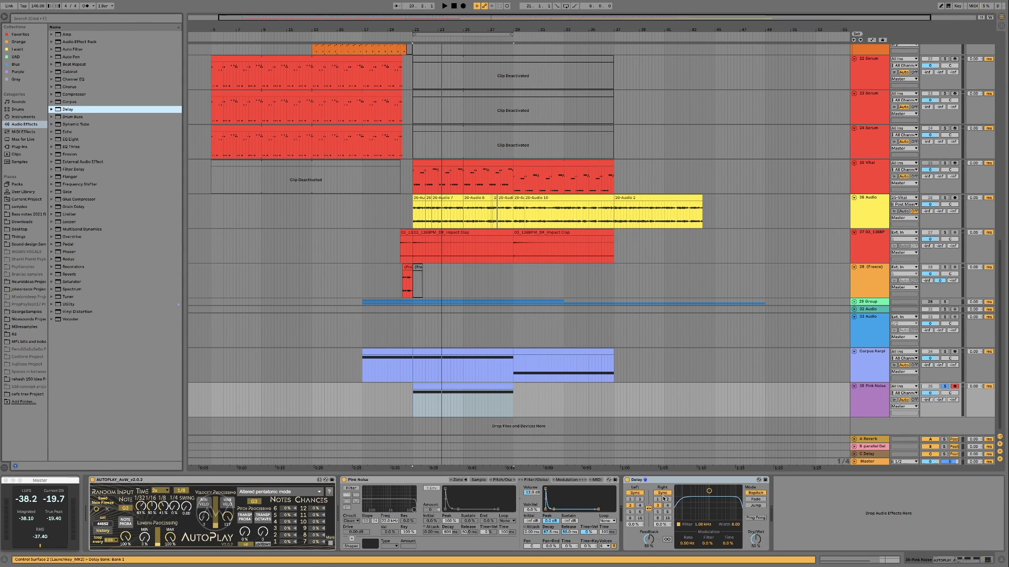
{"action": "left_click", "coordinate": [663, 494]}
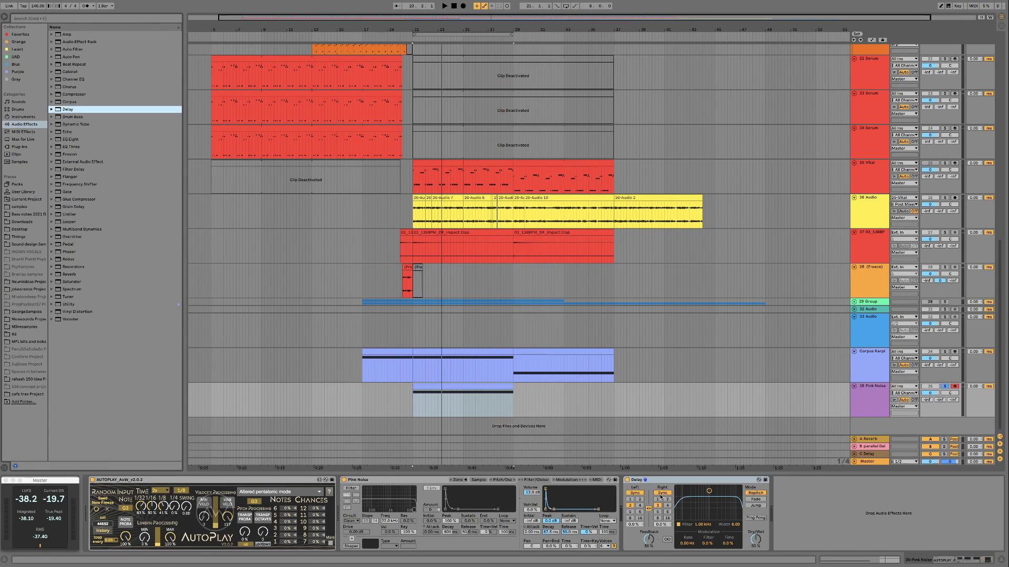
{"action": "left_click", "coordinate": [648, 508]}
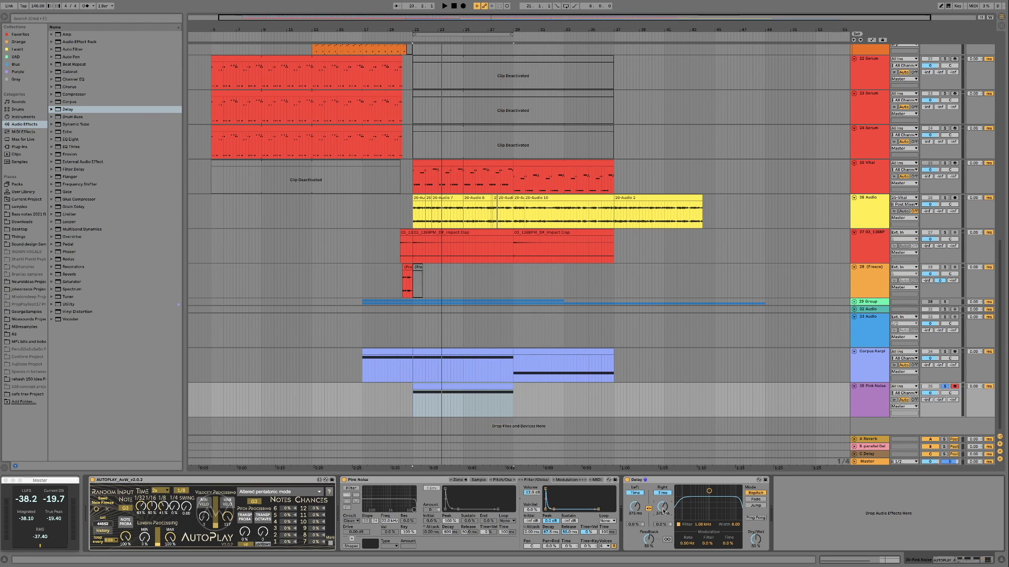
{"action": "left_click_drag", "start_coordinate": [663, 511], "coordinate": [665, 512]}
Preview the short delay and add a Tuner after it to check the resonating pitch.
{"action": "key", "text": "space"}
{"action": "double_click", "coordinate": [73, 297]}
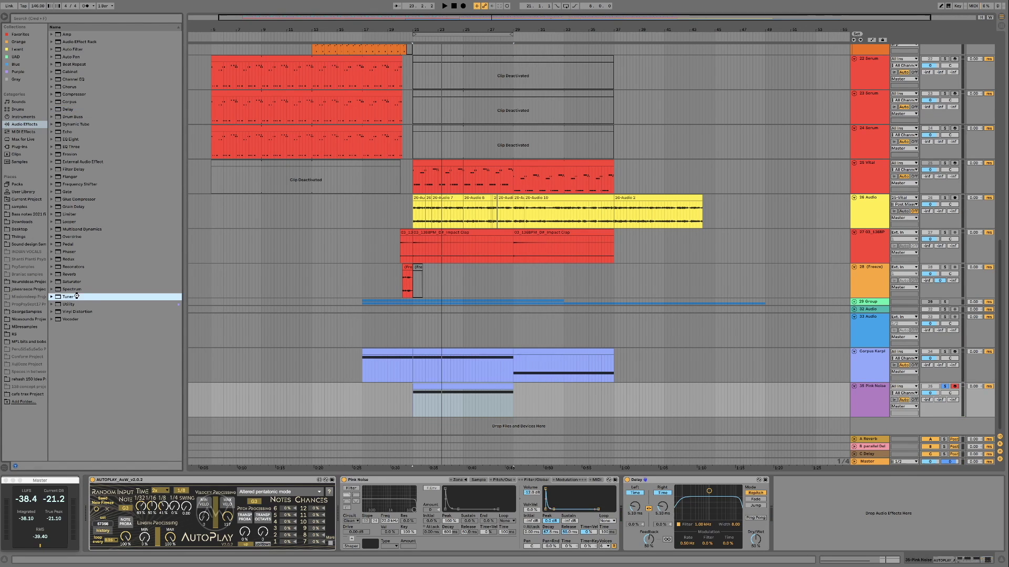
{"action": "key", "text": "space"}
Raise the Delay's feedback and enable its Ping Pong option while previewing the resonance.
{"action": "left_click_drag", "start_coordinate": [649, 538], "coordinate": [648, 510]}
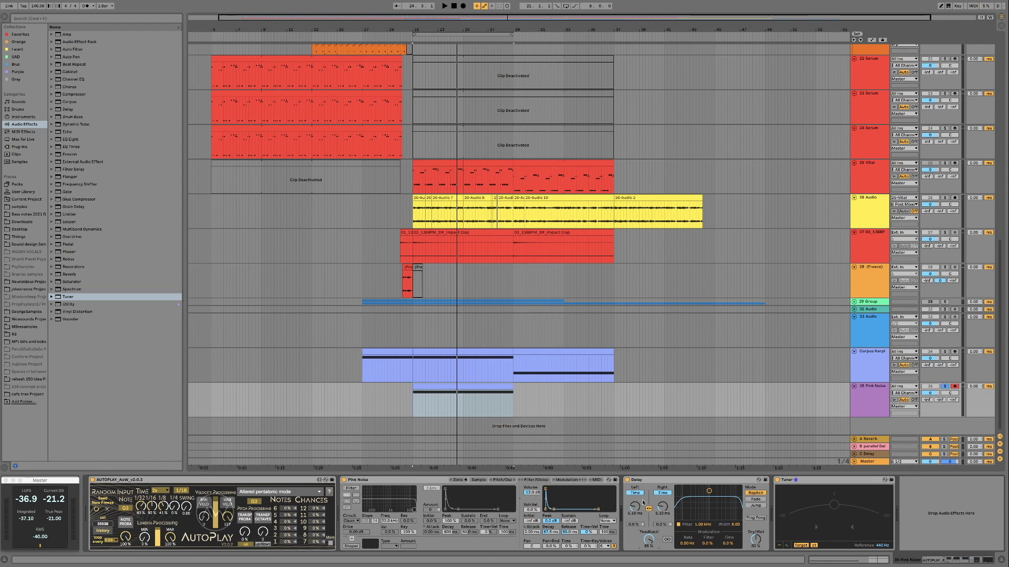
{"action": "left_click", "coordinate": [645, 484]}
{"action": "key", "text": "space"}
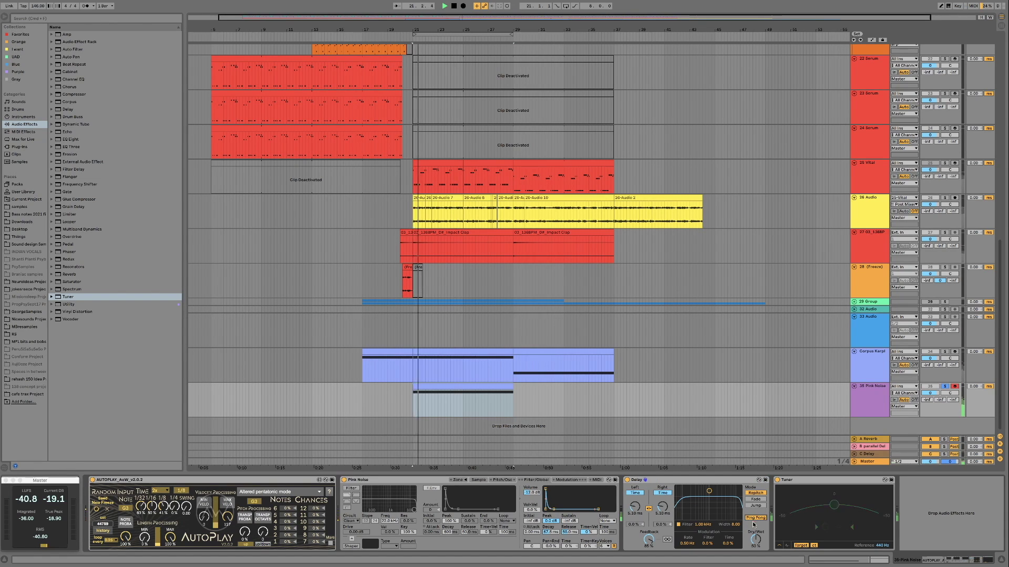
{"action": "key", "text": "space"}
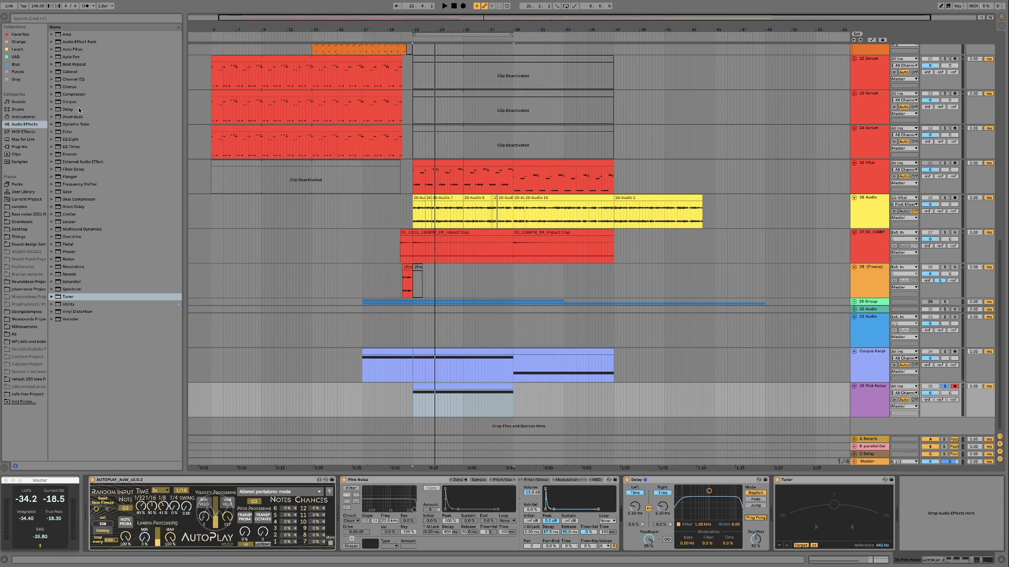
Add an Echo after the Tuner and raise its Dry/Wet amount.
{"action": "left_click", "coordinate": [67, 133]}
{"action": "double_click", "coordinate": [66, 132]}
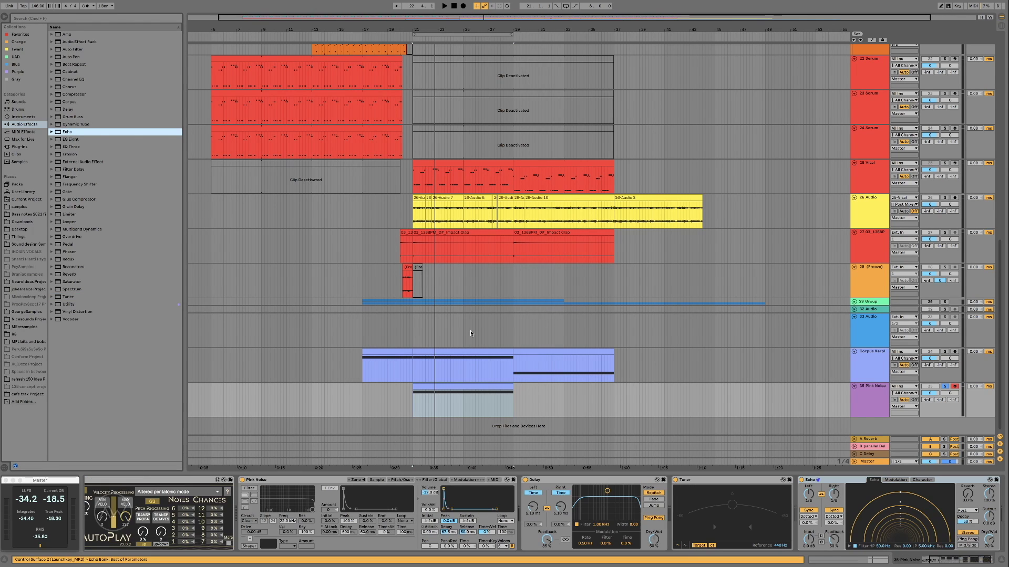
{"action": "left_click_drag", "start_coordinate": [990, 542], "coordinate": [990, 523]}
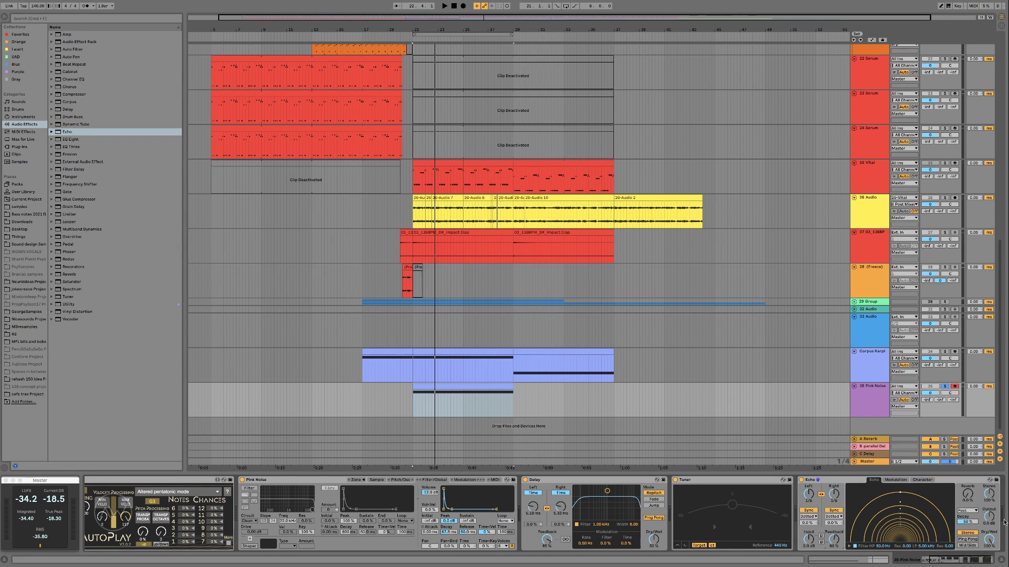
Group the Echo into an Audio Effect Rack, duplicate its chain, and set both chain volumes to -6 dB.
{"action": "key", "text": "super+g"}
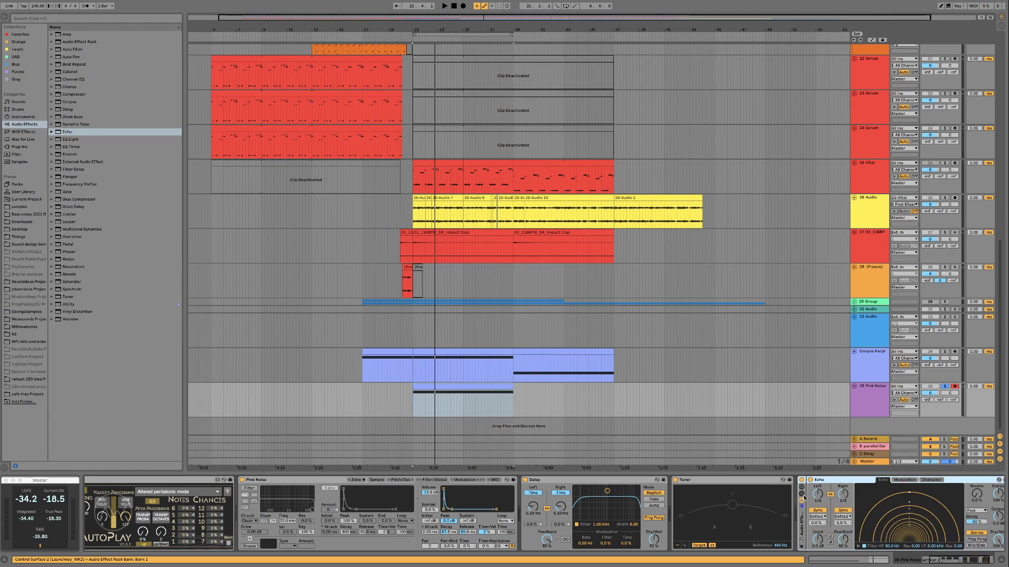
{"action": "key", "text": "super+d"}
{"action": "type", "text": "-6"}
{"action": "key", "text": "Return"}
{"action": "left_click", "coordinate": [846, 506]}
{"action": "type", "text": "-6"}
{"action": "key", "text": "Return"}
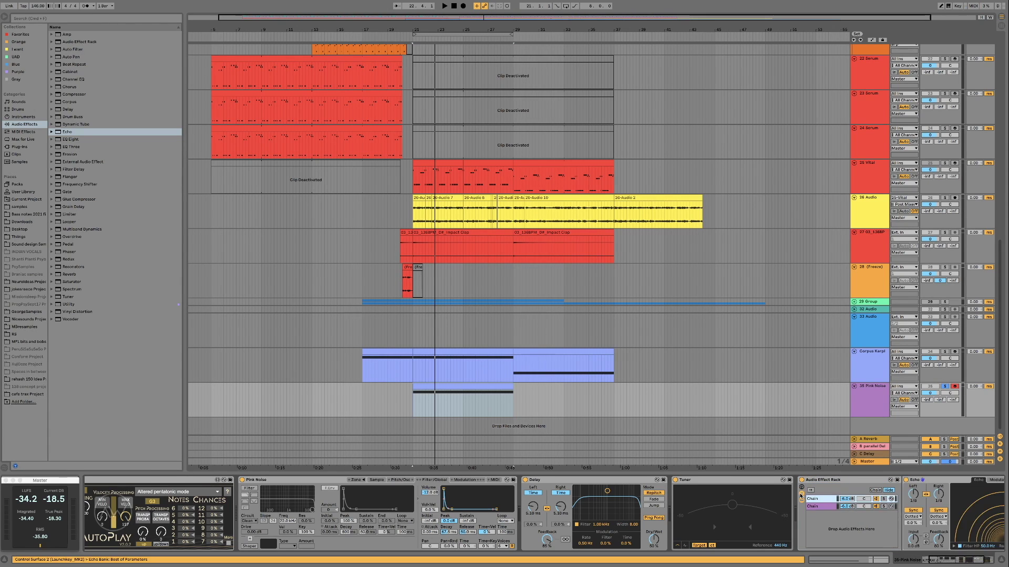
Preview the parallel Echo chains and switch the Echo to Ping Pong mode.
{"action": "scroll", "coordinate": [737, 494], "scroll_direction": "right", "scroll_amount": 3}
{"action": "key", "text": "space"}
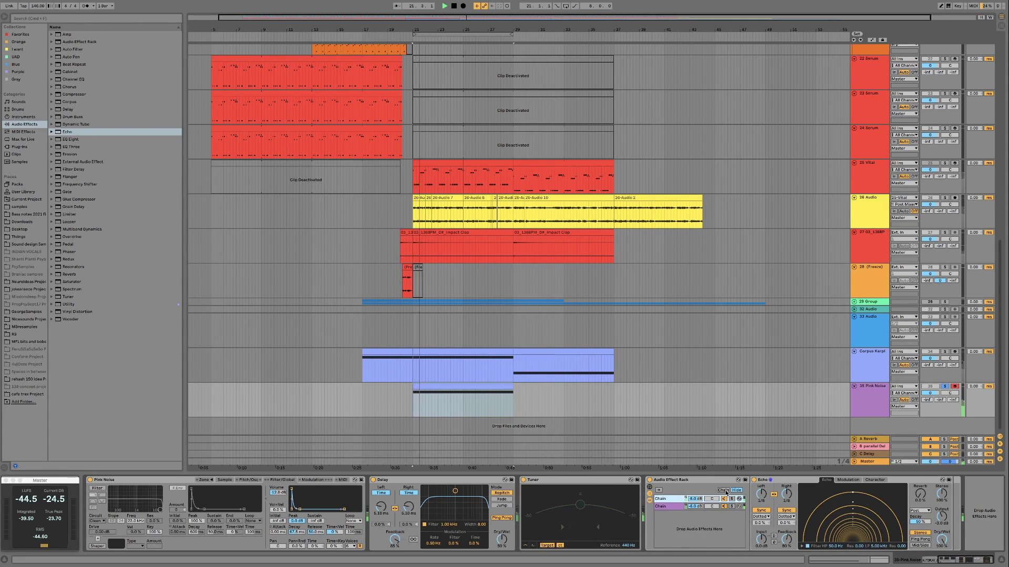
{"action": "left_click", "coordinate": [717, 528]}
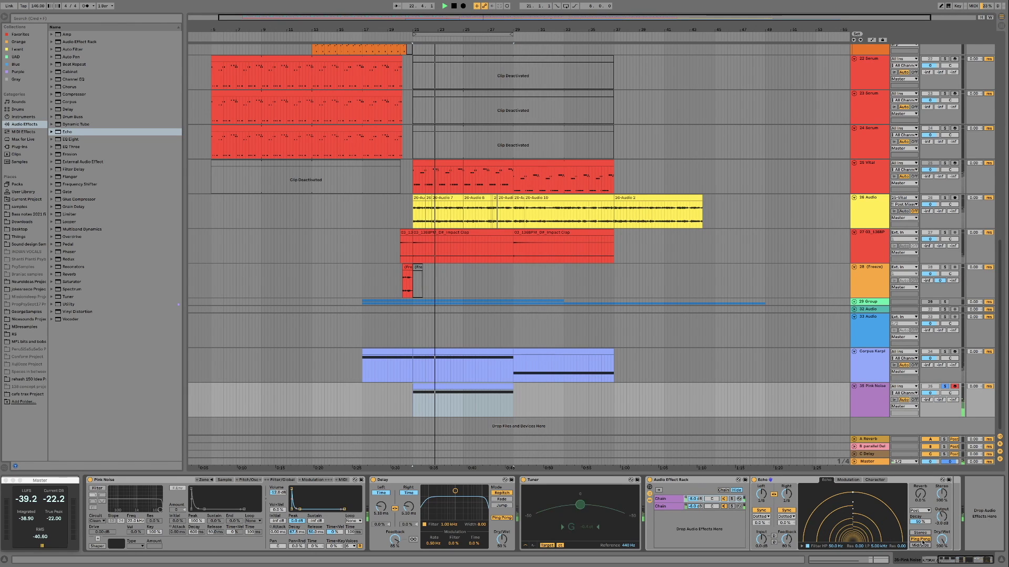
{"action": "key", "text": "space"}
{"action": "scroll", "coordinate": [688, 527], "scroll_direction": "left", "scroll_amount": 1}
{"action": "scroll", "coordinate": [688, 528], "scroll_direction": "left", "scroll_amount": 5}
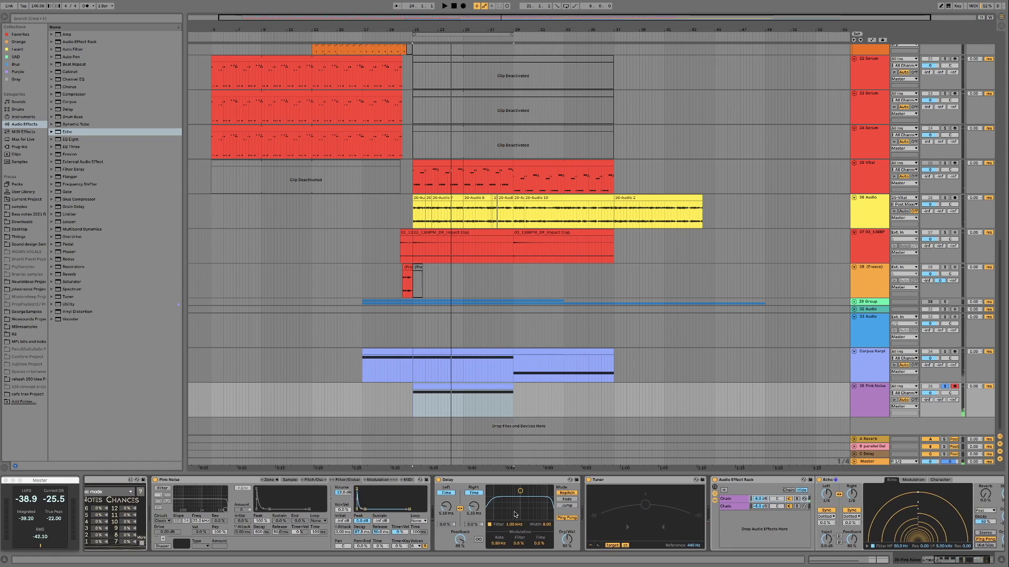
{"action": "scroll", "coordinate": [372, 502], "scroll_direction": "left", "scroll_amount": 2}
Enable the Pink Noise instrument's filter as a band-pass and shape its frequency and resonance while previewing.
{"action": "left_click", "coordinate": [255, 490]}
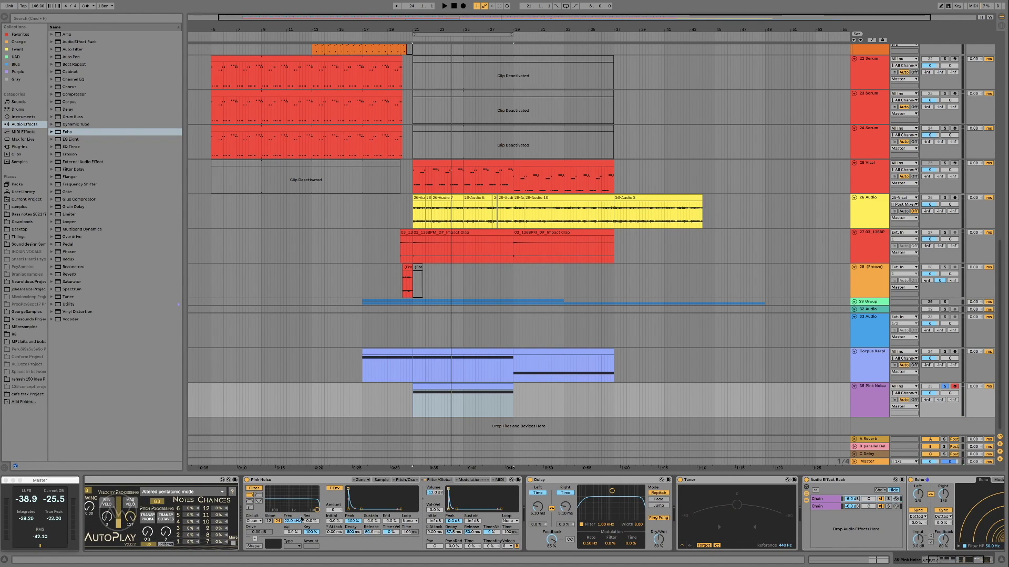
{"action": "left_click", "coordinate": [250, 502]}
{"action": "left_click_drag", "start_coordinate": [316, 511], "coordinate": [313, 503]}
{"action": "key", "text": "space"}
{"action": "left_click_drag", "start_coordinate": [313, 495], "coordinate": [292, 494]}
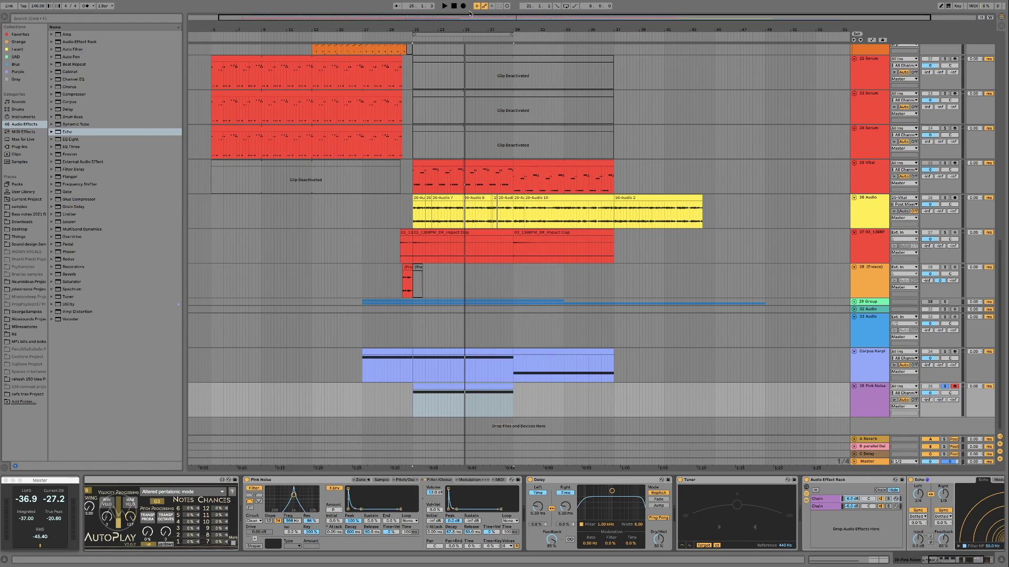
Record a live filter frequency sweep onto the Pink Noise track and play the recording back.
{"action": "left_click", "coordinate": [463, 6]}
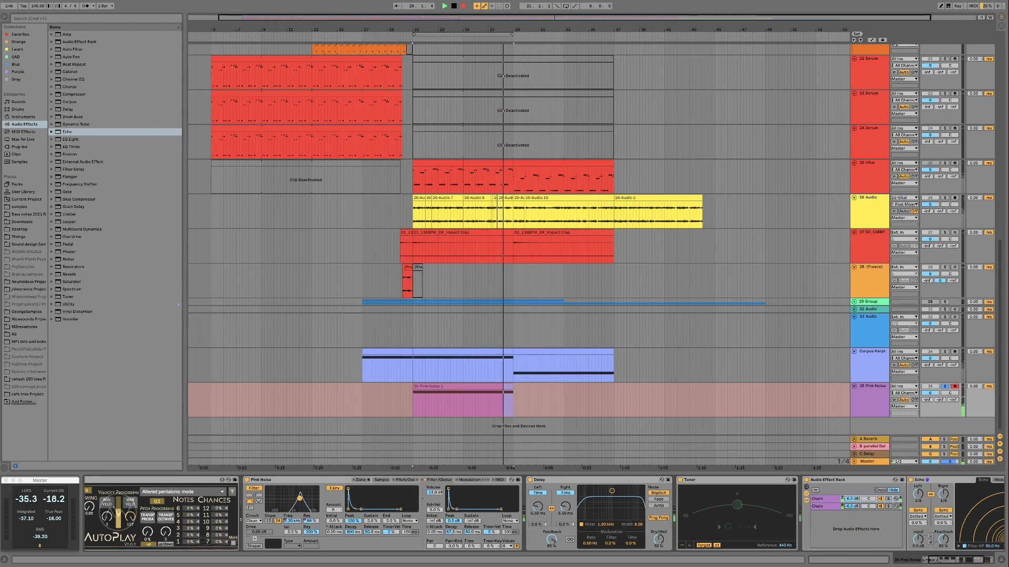
{"action": "key", "text": "space"}
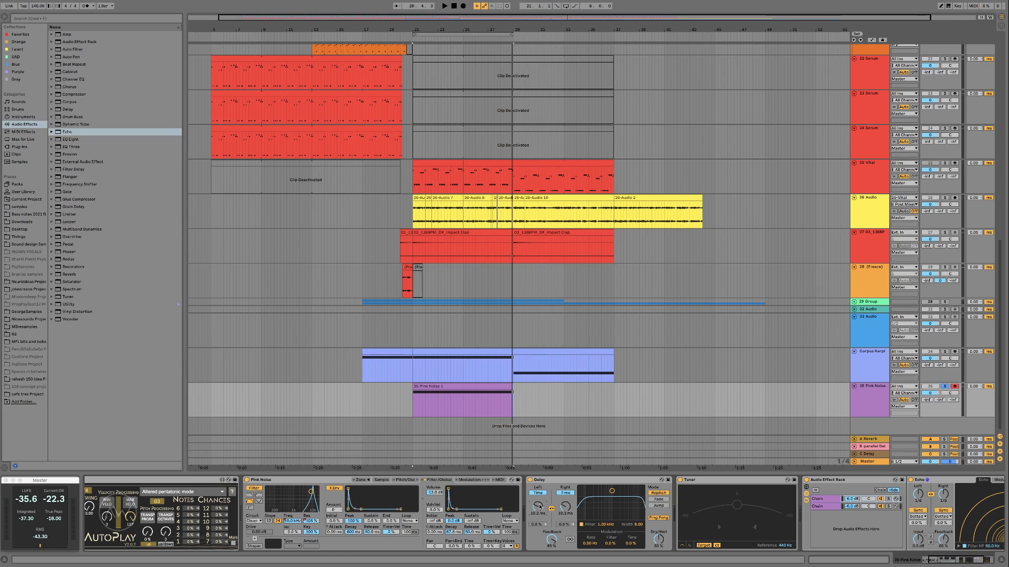
{"action": "key", "text": "space"}
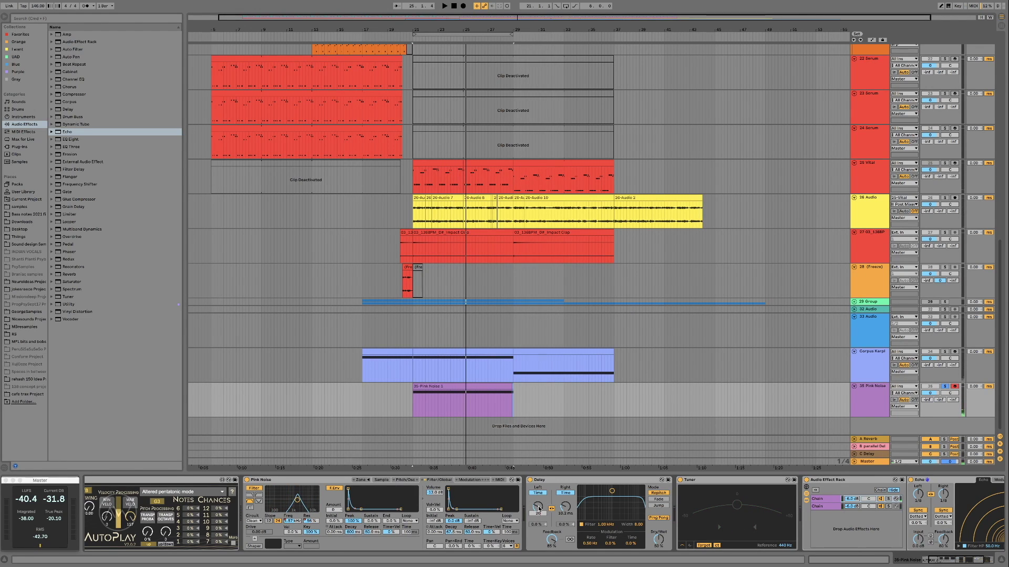
{"action": "key", "text": "space"}
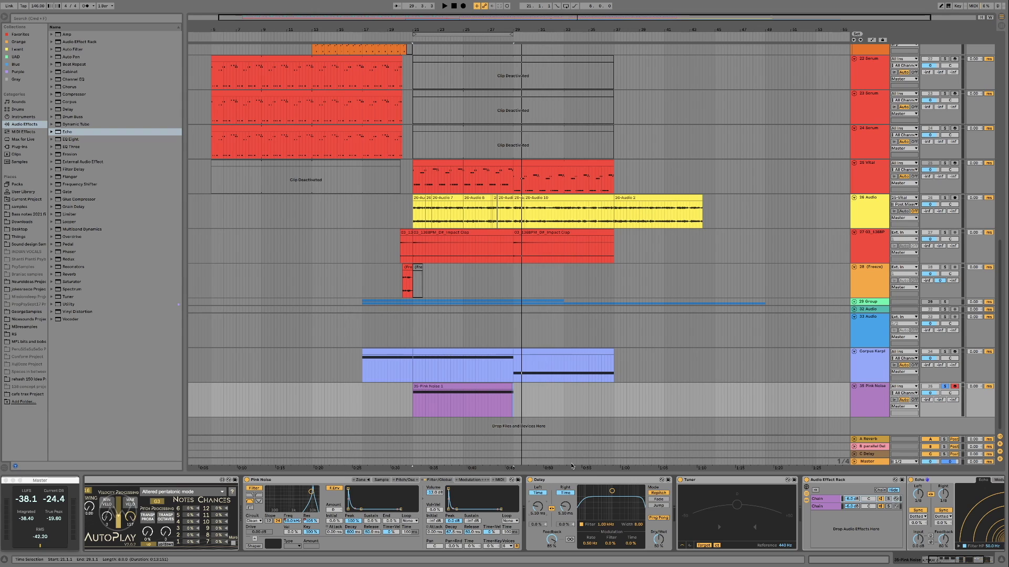
Set the Delay's left and right times to 10.2 ms while previewing the resonance.
{"action": "left_click", "coordinate": [551, 506]}
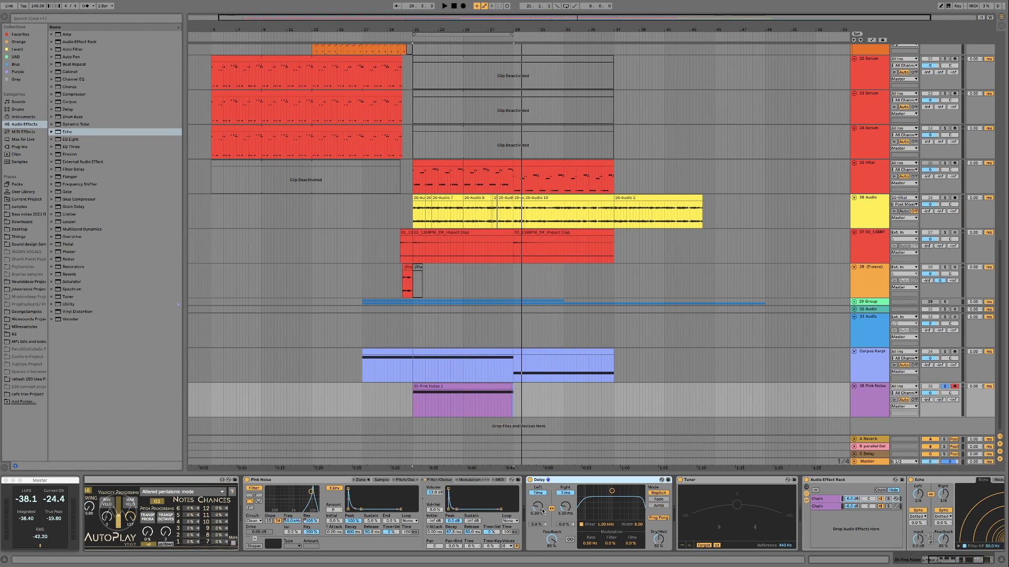
{"action": "key", "text": "space"}
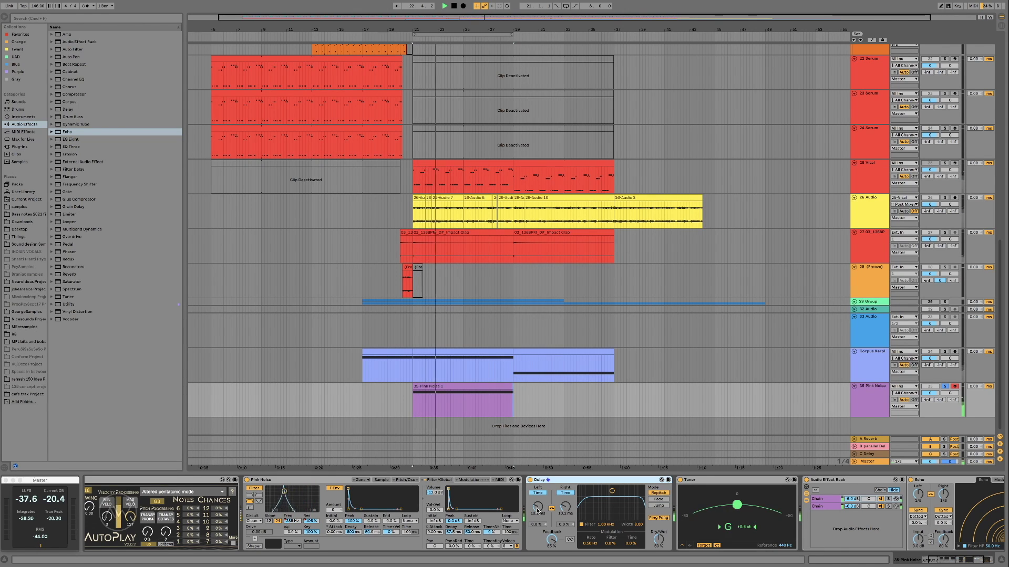
{"action": "mouse_move", "coordinate": [537, 510]}
{"action": "left_mouse_down"}
{"action": "mouse_move", "coordinate": [537, 457]}
{"action": "mouse_move", "coordinate": [537, 521]}
{"action": "mouse_move", "coordinate": [537, 495]}
{"action": "mouse_move", "coordinate": [537, 511]}
{"action": "mouse_move", "coordinate": [553, 518]}
{"action": "left_mouse_up"}
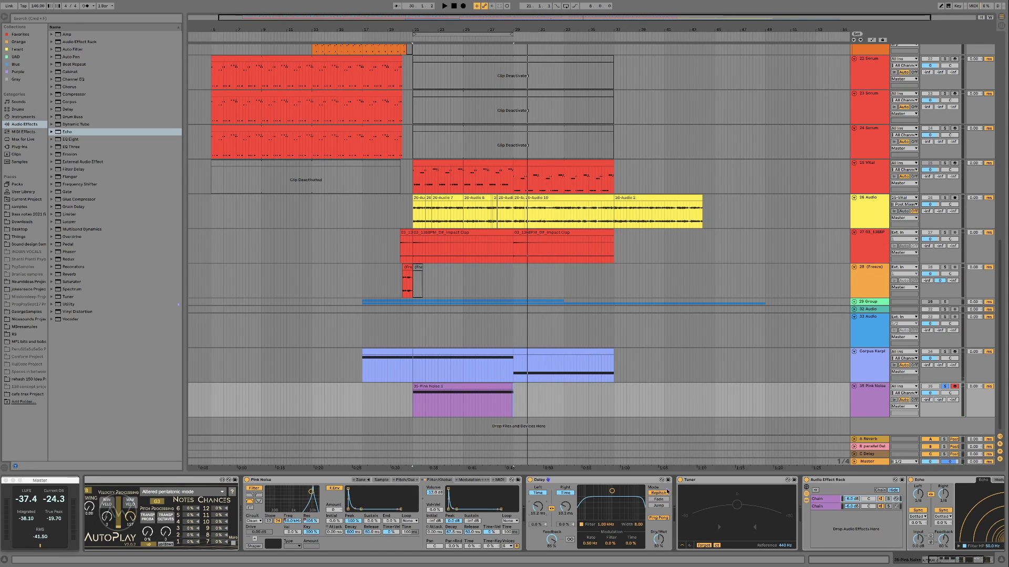
Deactivate the Delay and insert a Corpus before it on the Pink Noise track.
{"action": "left_click", "coordinate": [566, 483]}
{"action": "left_click", "coordinate": [531, 480]}
{"action": "left_click_drag", "start_coordinate": [69, 101], "coordinate": [556, 480]}
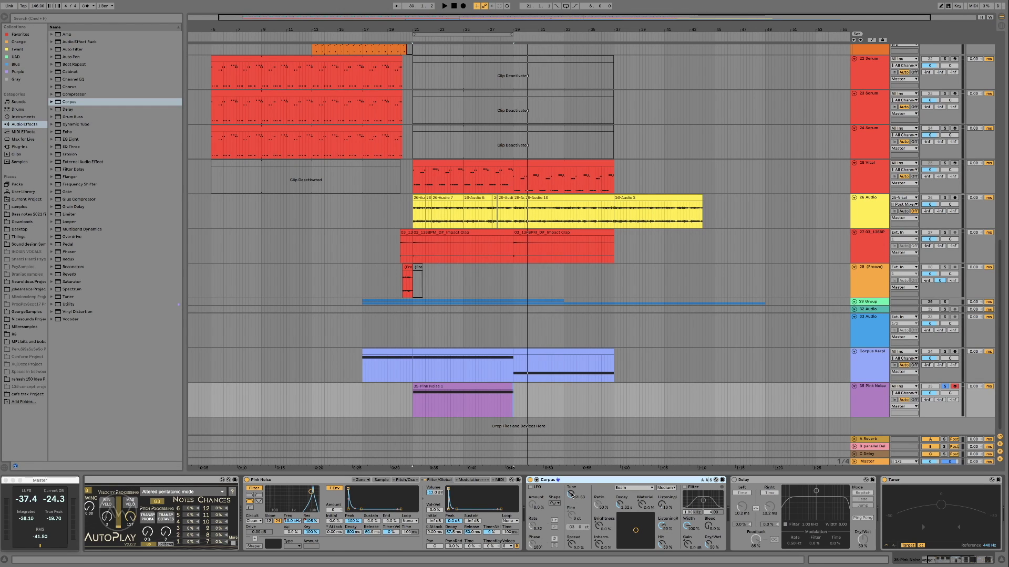
Adjust the Corpus's Tune and preview the resonating sound.
{"action": "left_click_drag", "start_coordinate": [571, 493], "coordinate": [578, 524]}
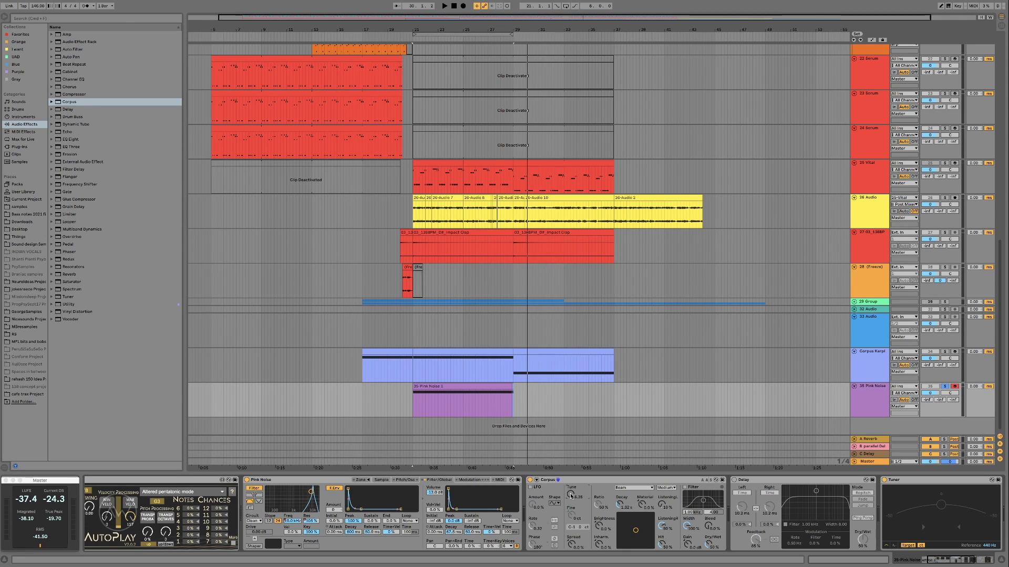
{"action": "scroll", "coordinate": [571, 496], "scroll_direction": "down", "scroll_amount": 2}
{"action": "key", "text": "space"}
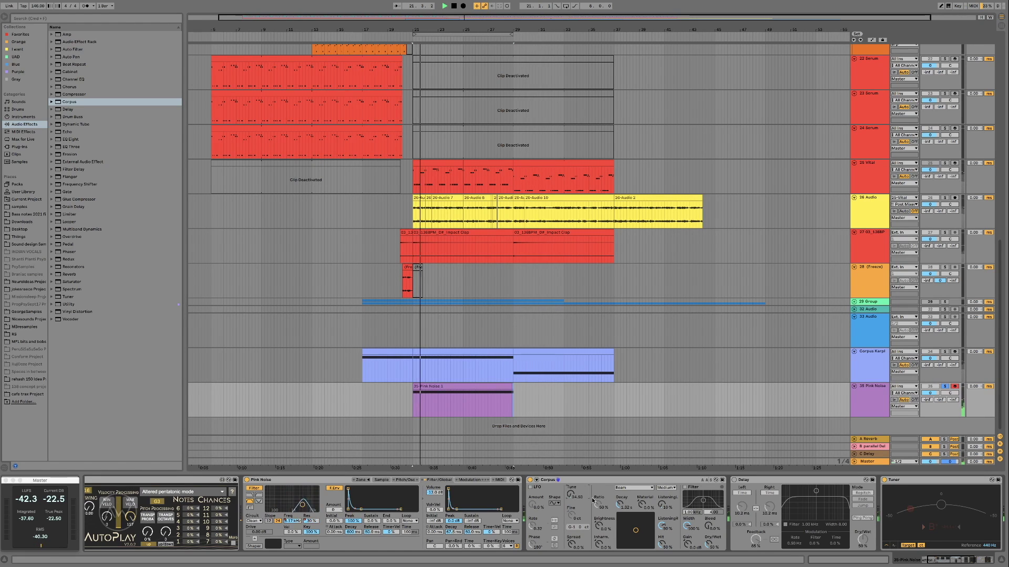
{"action": "key", "text": "space"}
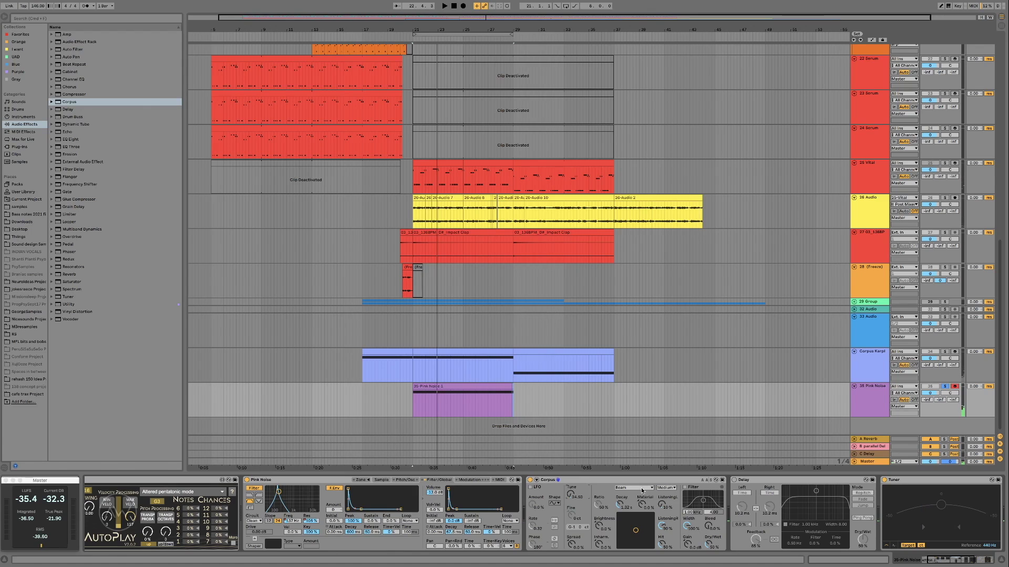
Switch the Corpus resonator type to Pipe and preview it.
{"action": "left_click", "coordinate": [642, 490]}
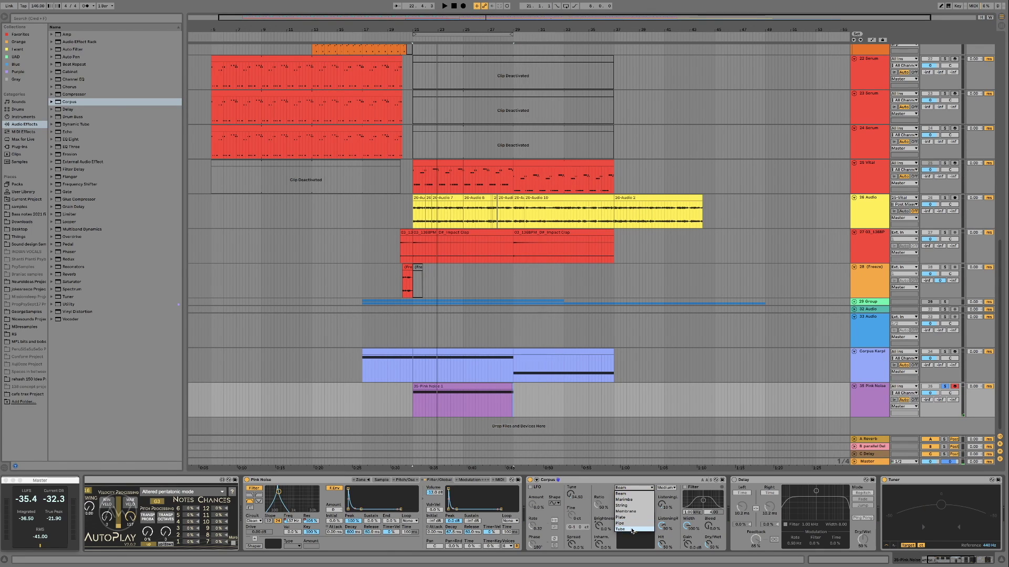
{"action": "left_click", "coordinate": [624, 525]}
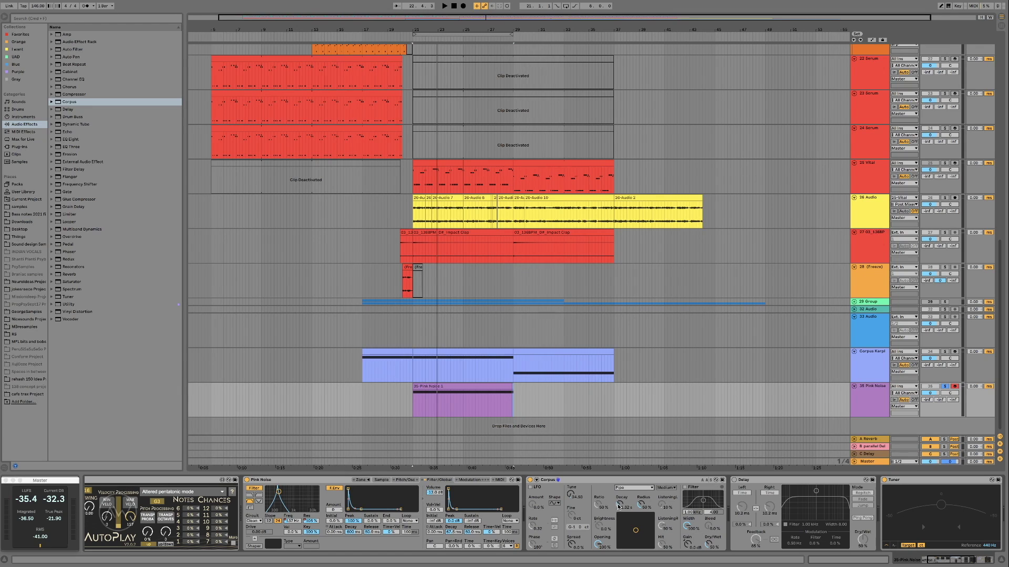
{"action": "left_click", "coordinate": [610, 491]}
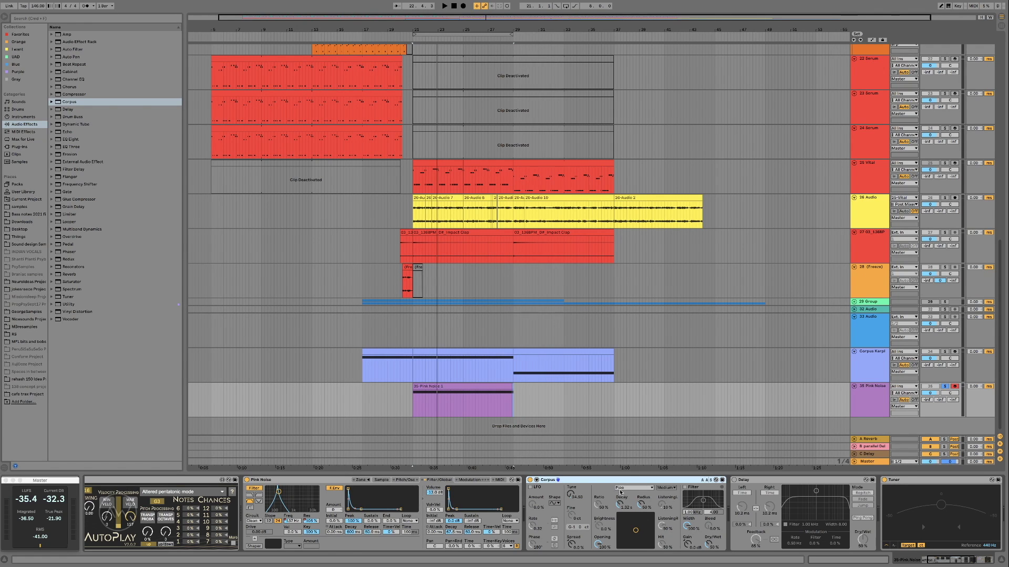
{"action": "key", "text": "space"}
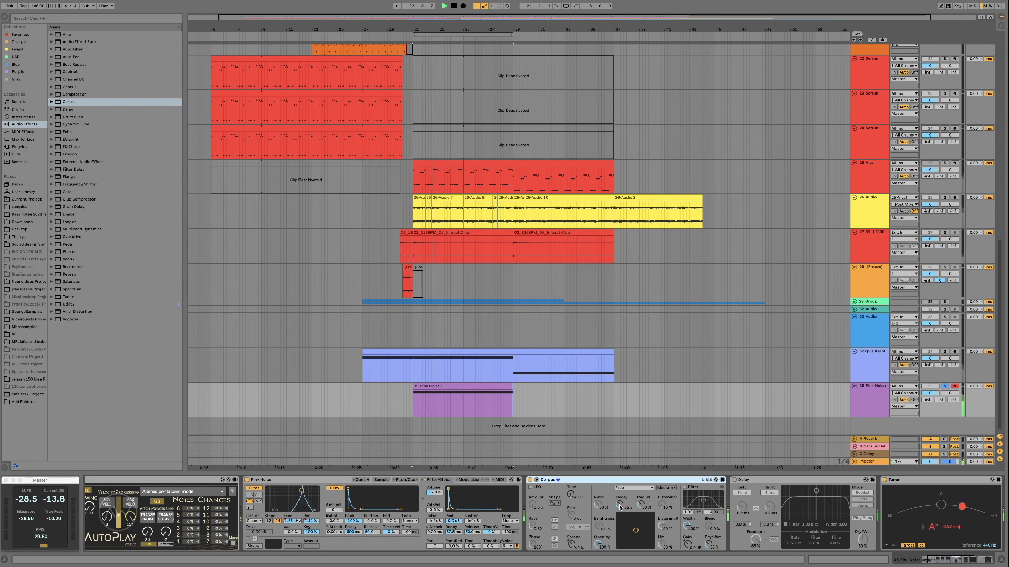
Shorten the Corpus's Decay to 787 ms and set its Tune to 49.00.
{"action": "left_click_drag", "start_coordinate": [620, 505], "coordinate": [620, 543]}
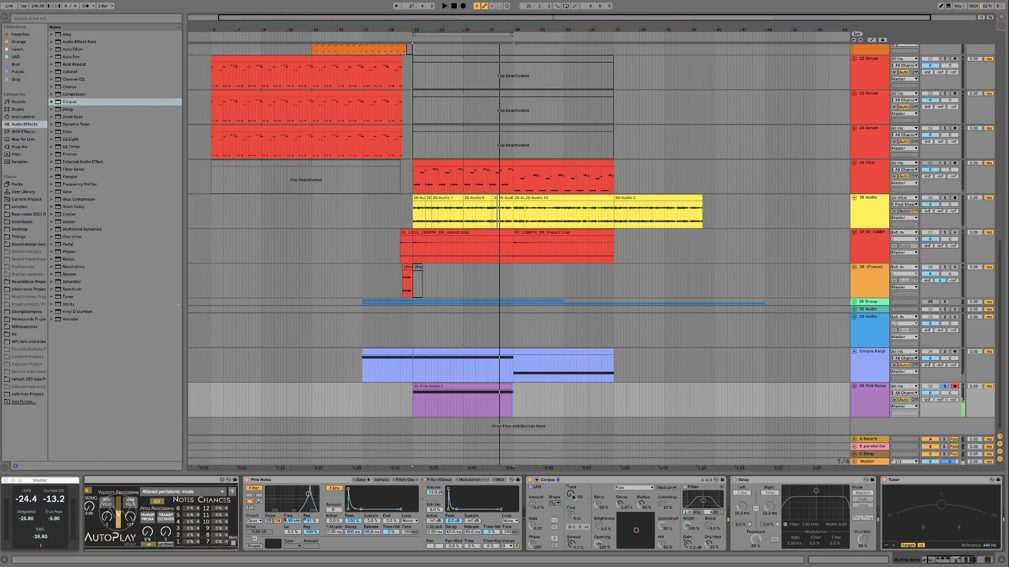
{"action": "scroll", "coordinate": [573, 497], "scroll_direction": "up", "scroll_amount": 2}
{"action": "key", "text": "space"}
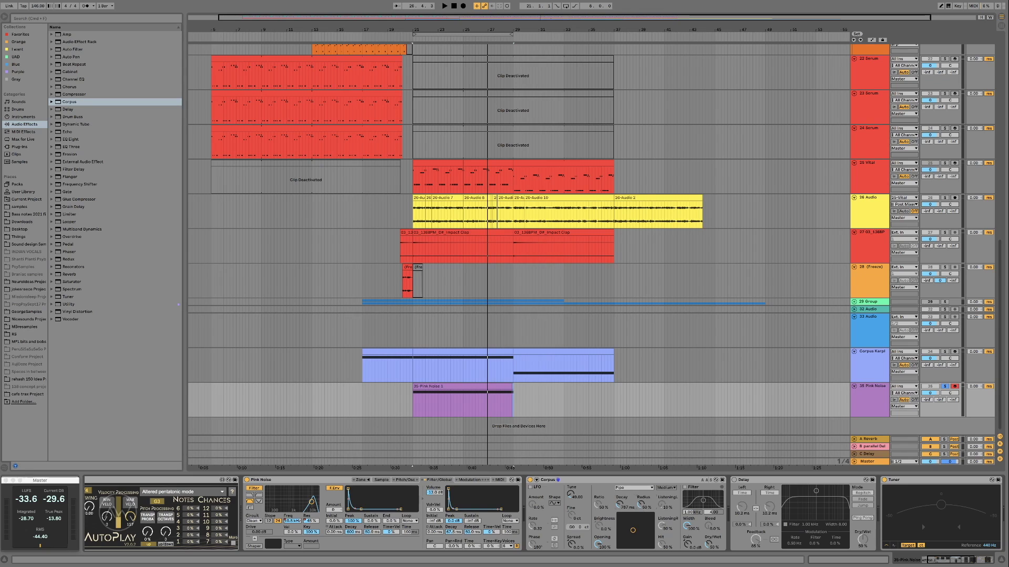
Raise the Corpus's Radius and set its Opening to 61 % while previewing the pipe resonance.
{"action": "key", "text": "space"}
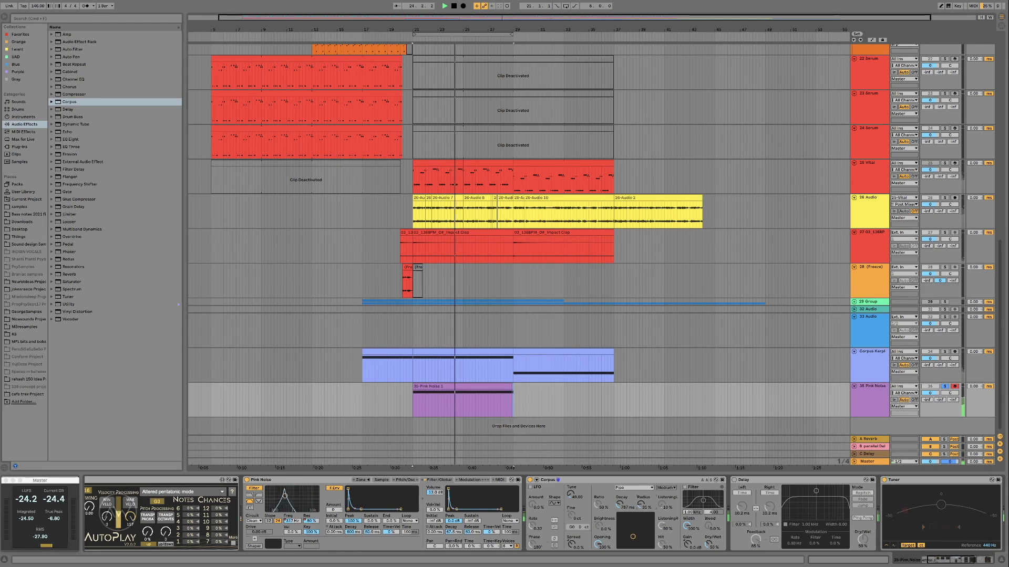
{"action": "key", "text": "space"}
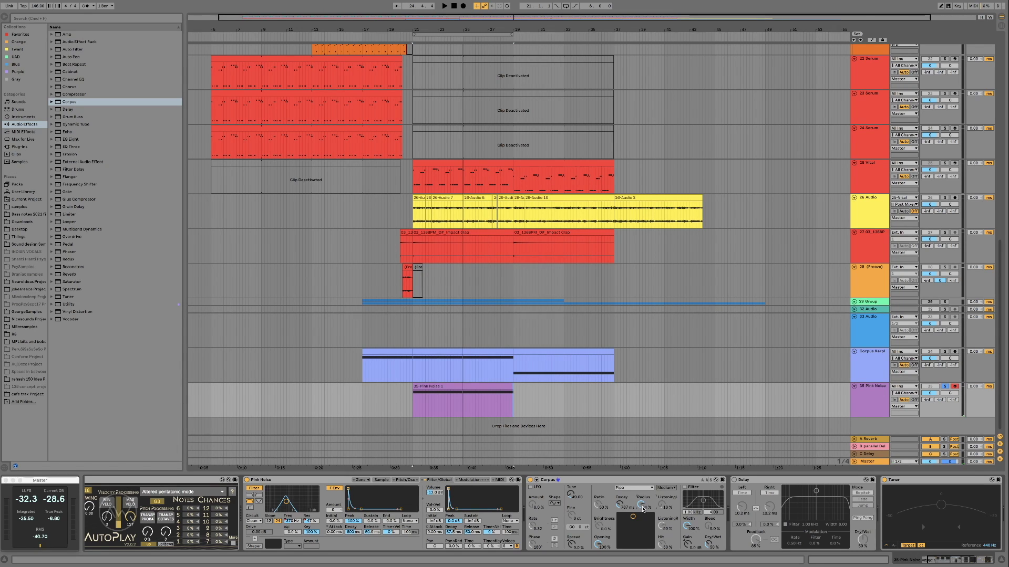
{"action": "key", "text": "space"}
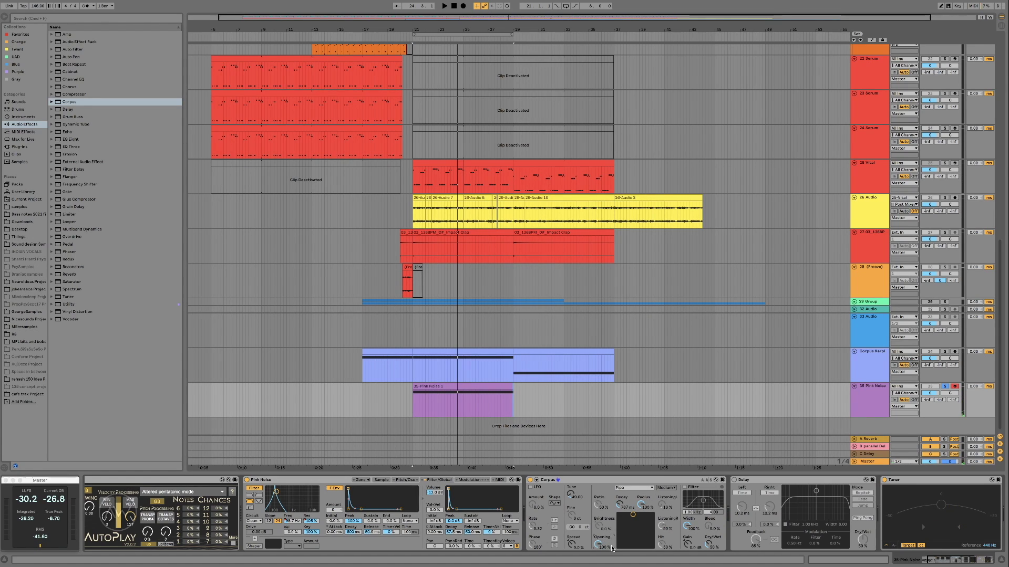
{"action": "key", "text": "space"}
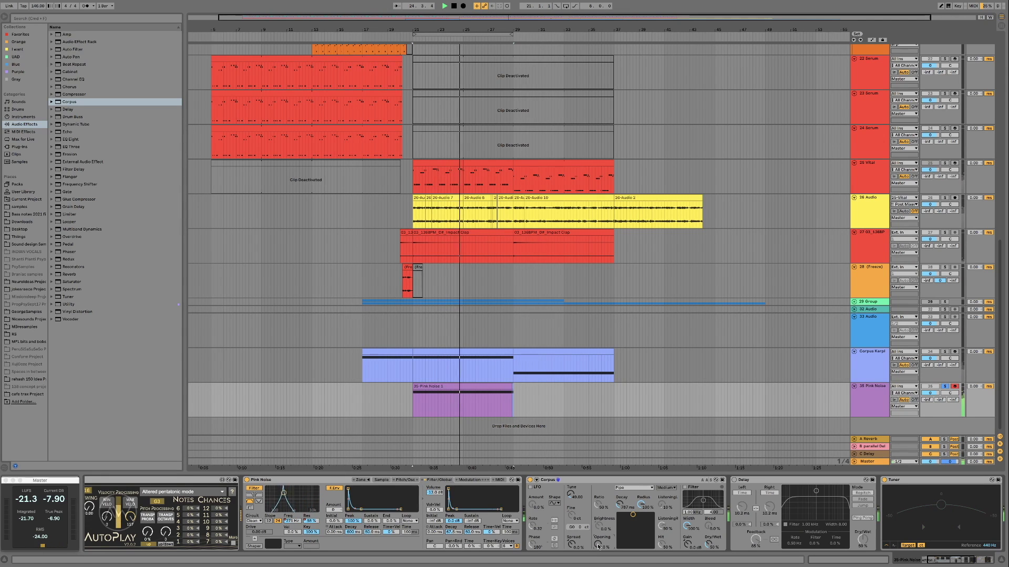
{"action": "key", "text": "space"}
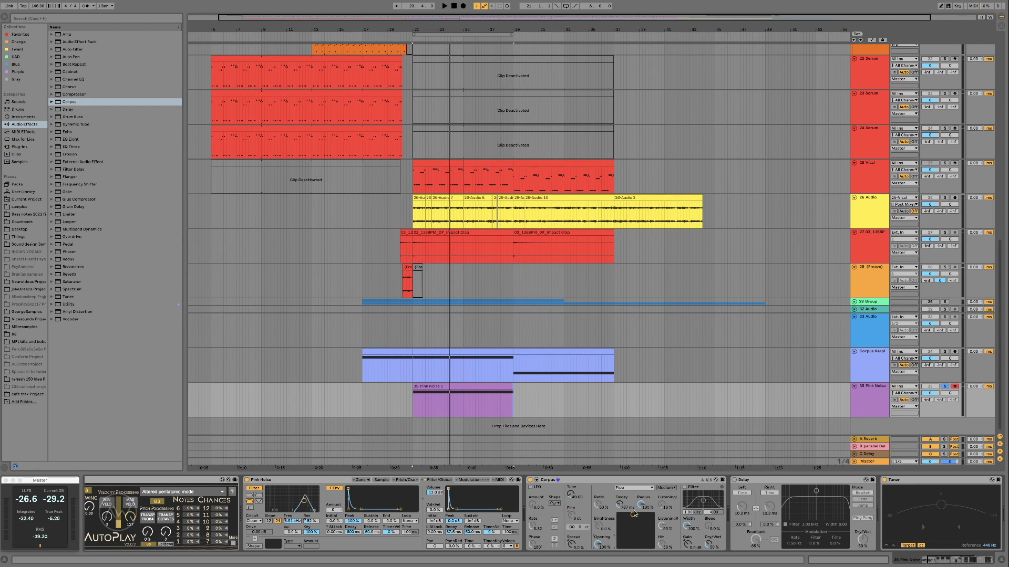
{"action": "key", "text": "space"}
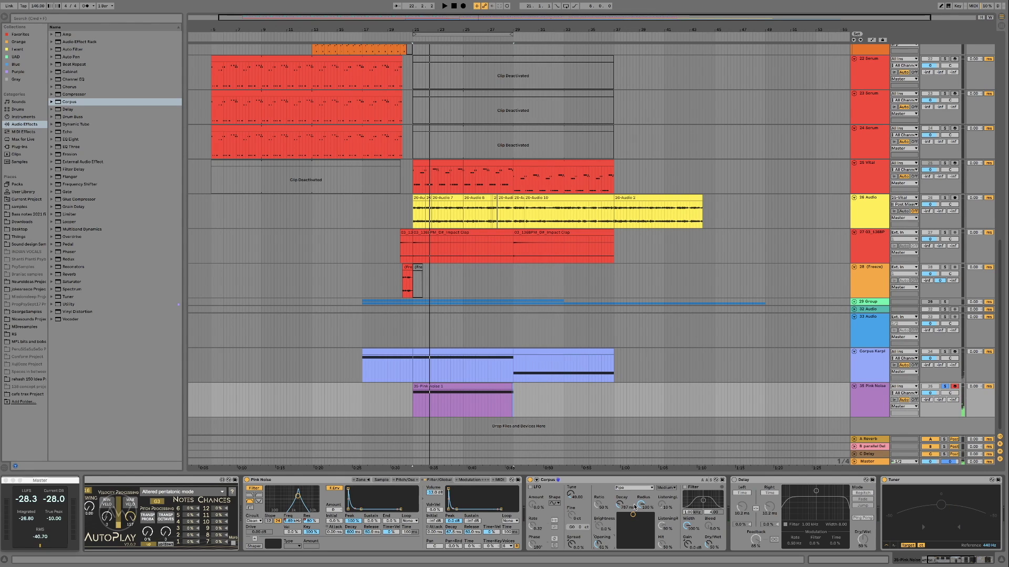
Show the Corpus's Sidechain section, take MIDI from 35-Pink Noise, and enable Frequency tracking.
{"action": "left_click", "coordinate": [561, 481]}
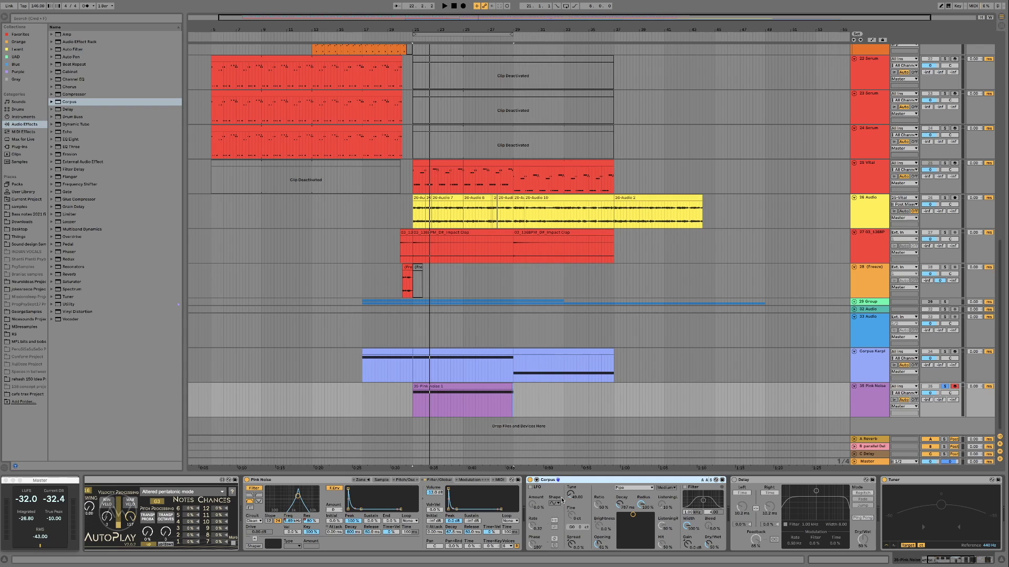
{"action": "left_click", "coordinate": [537, 480]}
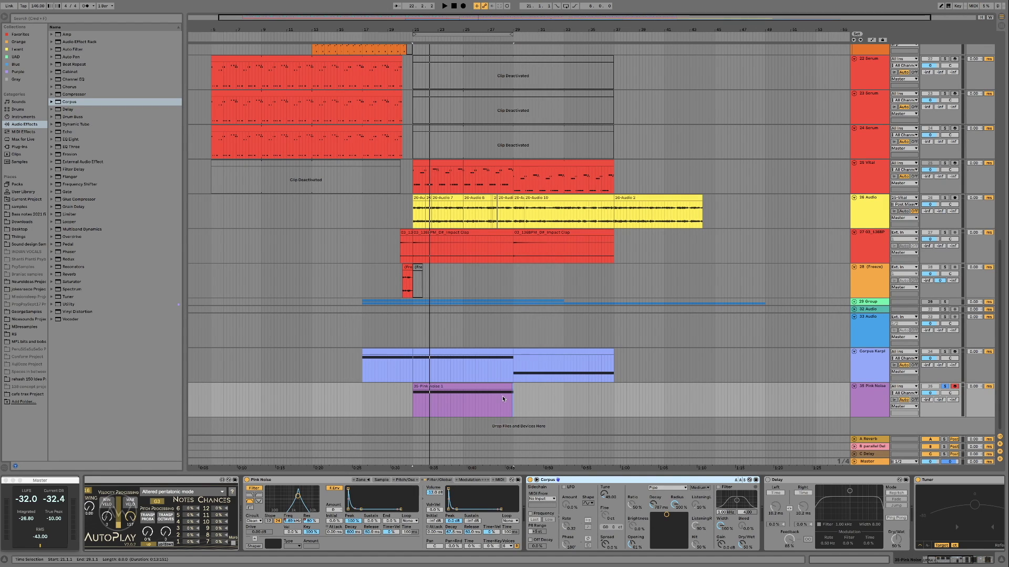
{"action": "left_click", "coordinate": [544, 499]}
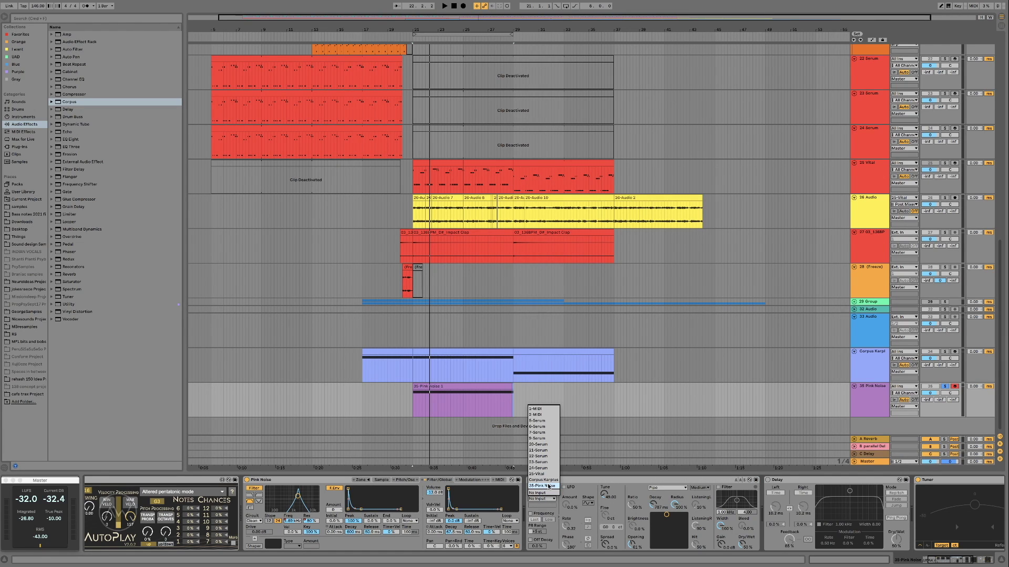
{"action": "left_click", "coordinate": [546, 487]}
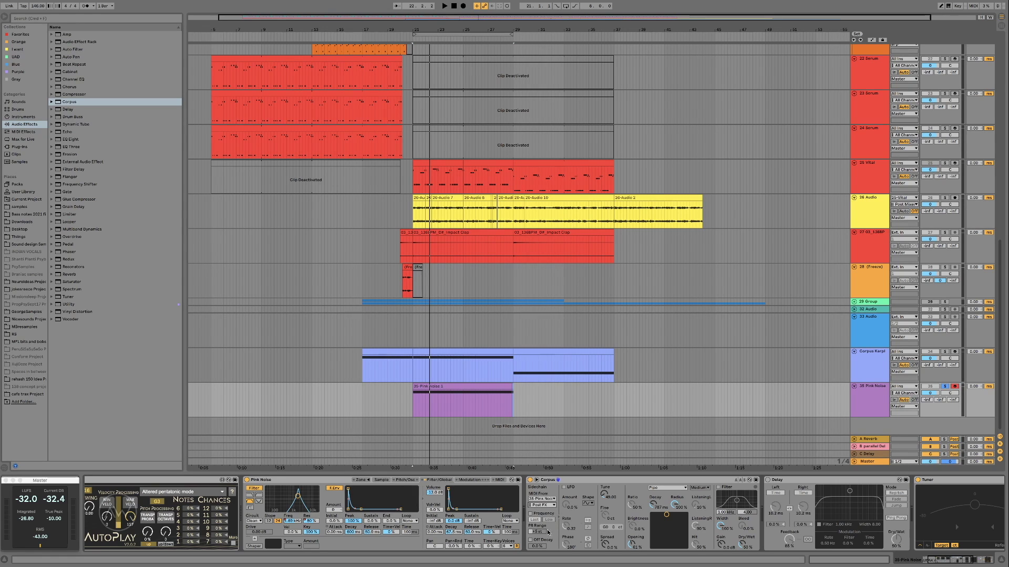
{"action": "left_click", "coordinate": [531, 514]}
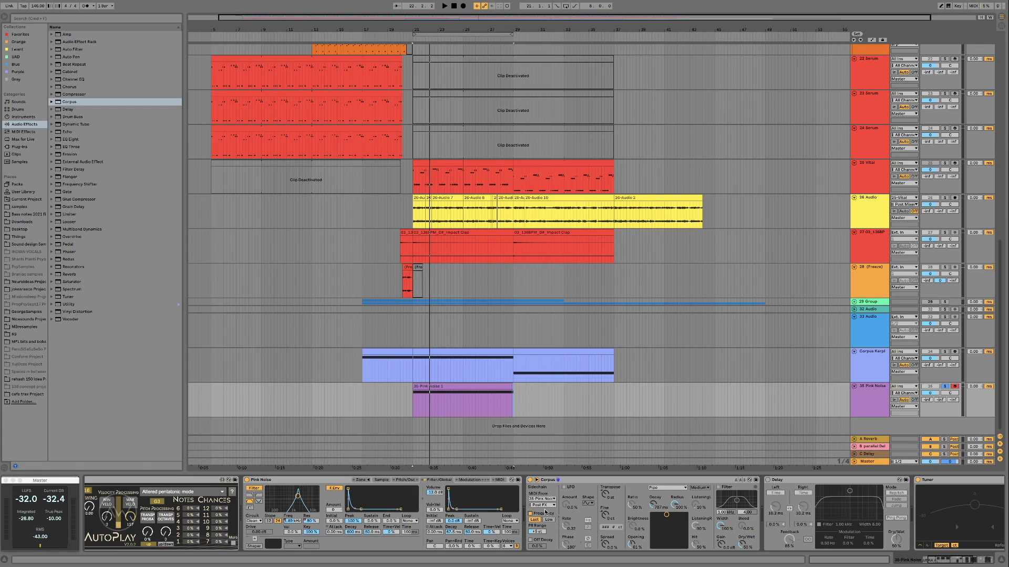
Examine the MIDI note in the Pink Noise clip and play the track to check the Corpus's pitch.
{"action": "double_click", "coordinate": [450, 388]}
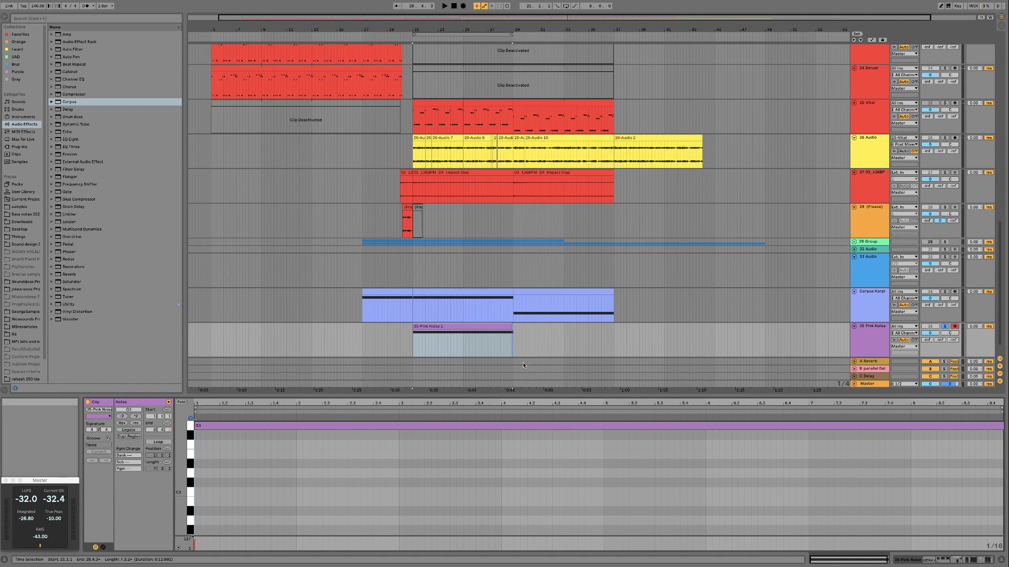
{"action": "key", "text": "shift+Tab"}
{"action": "key", "text": "space"}
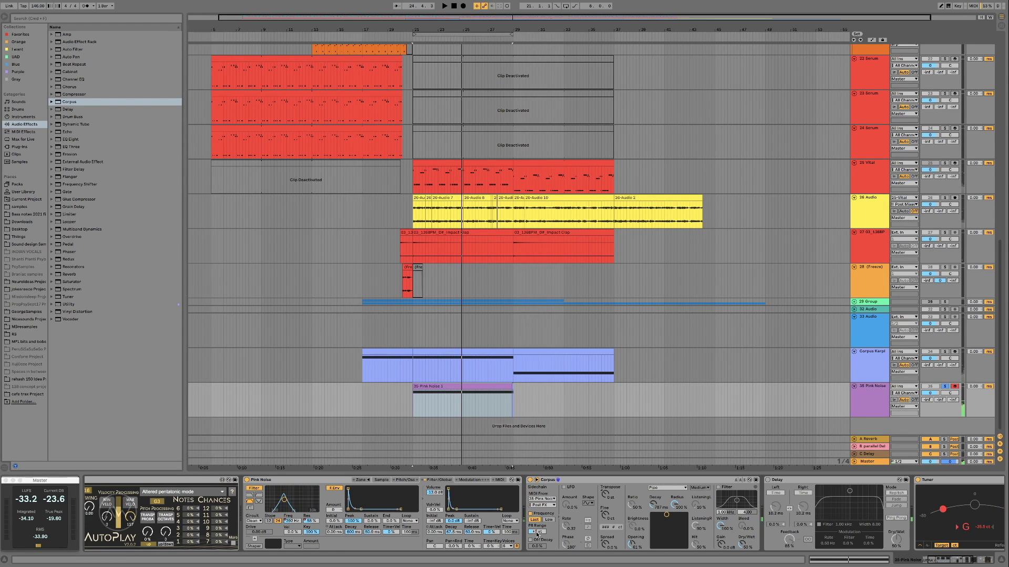
Lower the note in the Pink Noise clip three octaves to G0 while previewing the Corpus's pitch.
{"action": "double_click", "coordinate": [473, 405]}
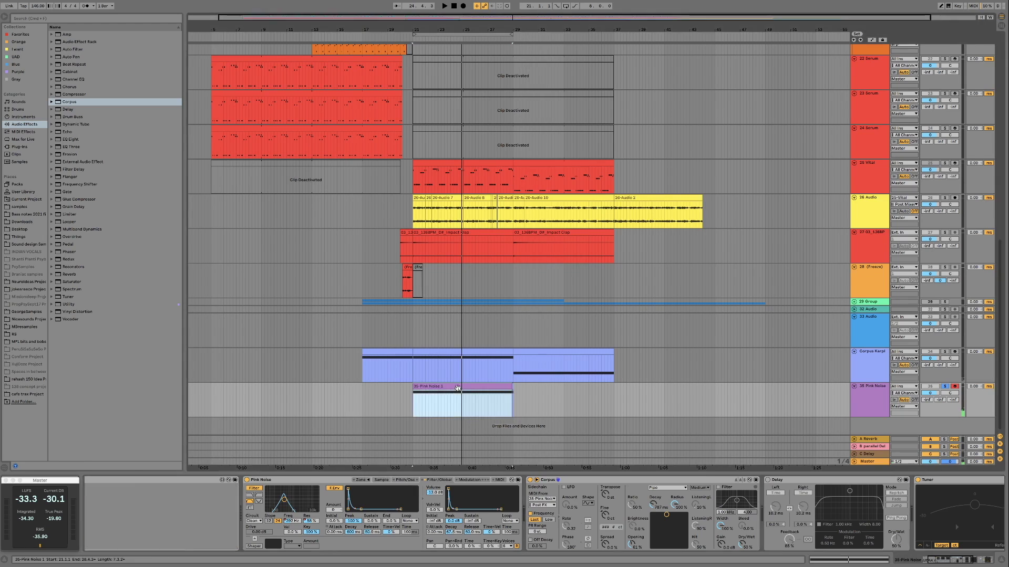
{"action": "left_click", "coordinate": [287, 426]}
{"action": "key", "text": "space"}
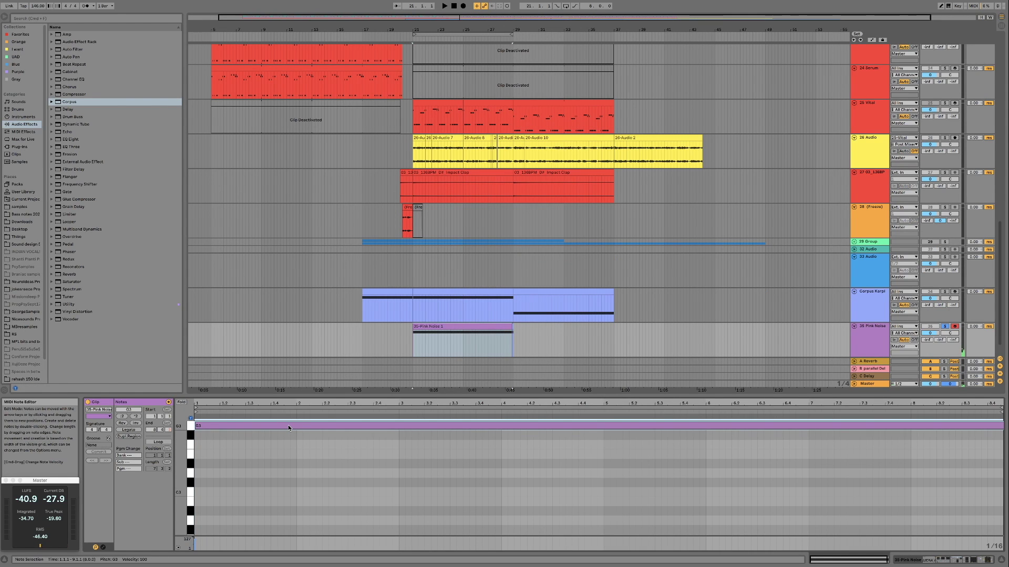
{"action": "key", "text": "shift+Down"}
{"action": "key", "text": "space"}
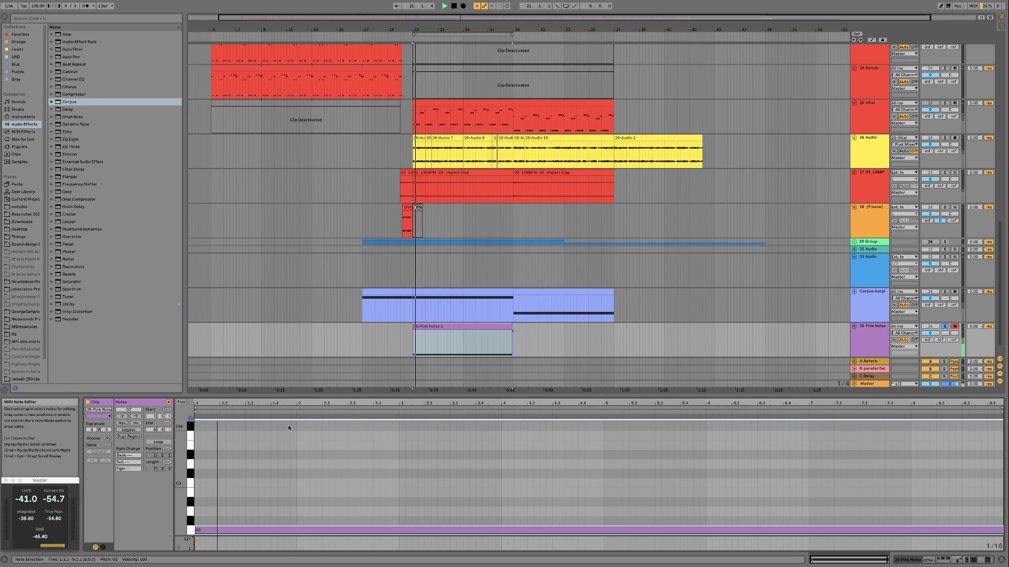
{"action": "key", "text": "space"}
{"action": "key", "text": "shift+Down"}
{"action": "key", "text": "space"}
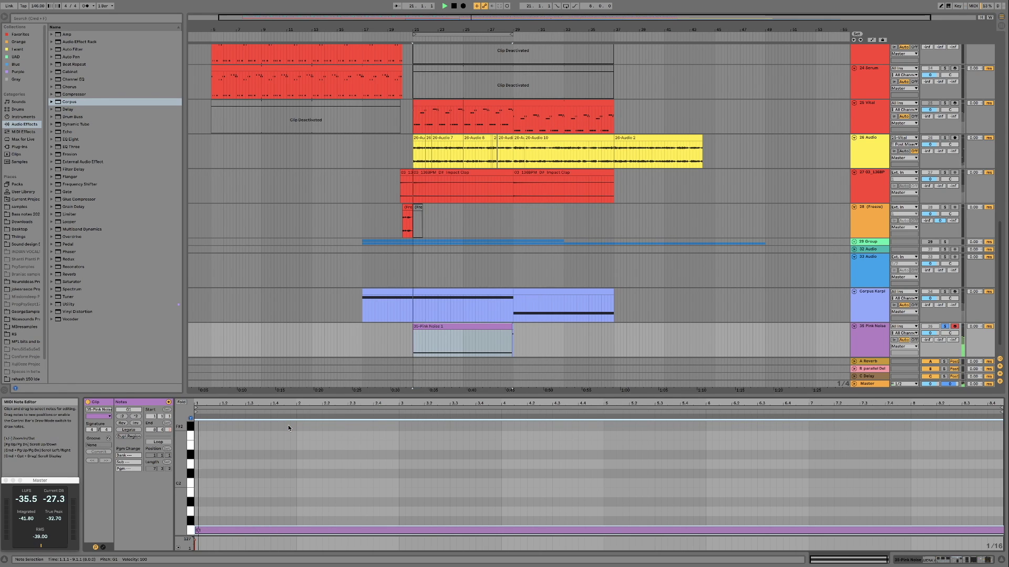
{"action": "key", "text": "shift+Down"}
{"action": "key", "text": "space"}
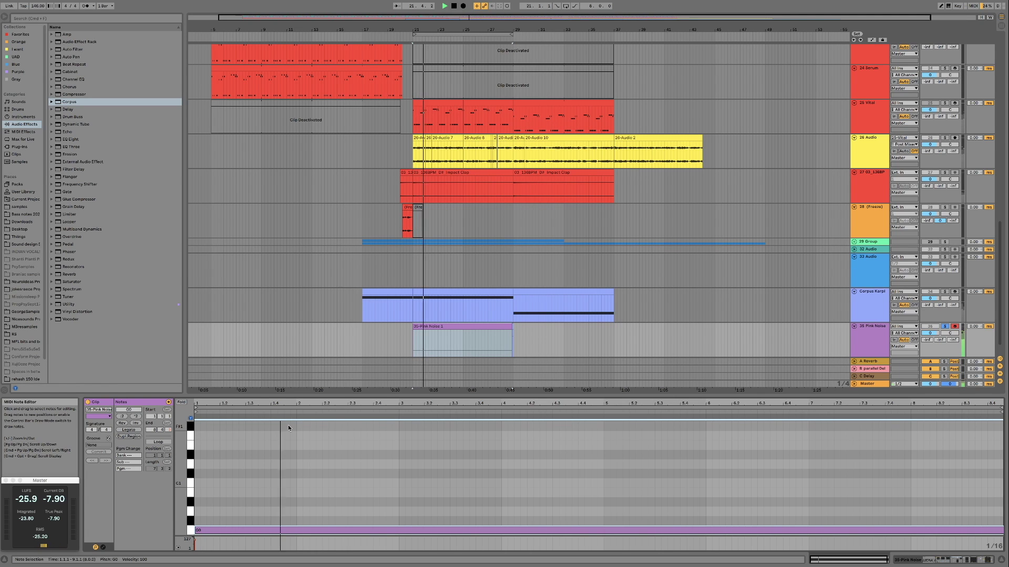
{"action": "key", "text": "shift+Tab"}
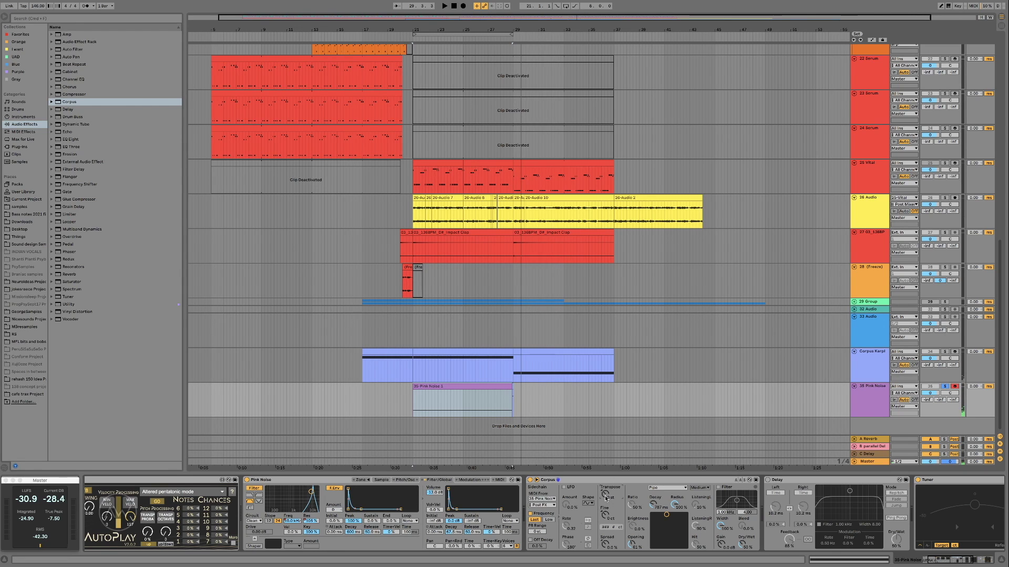
{"action": "key", "text": "space"}
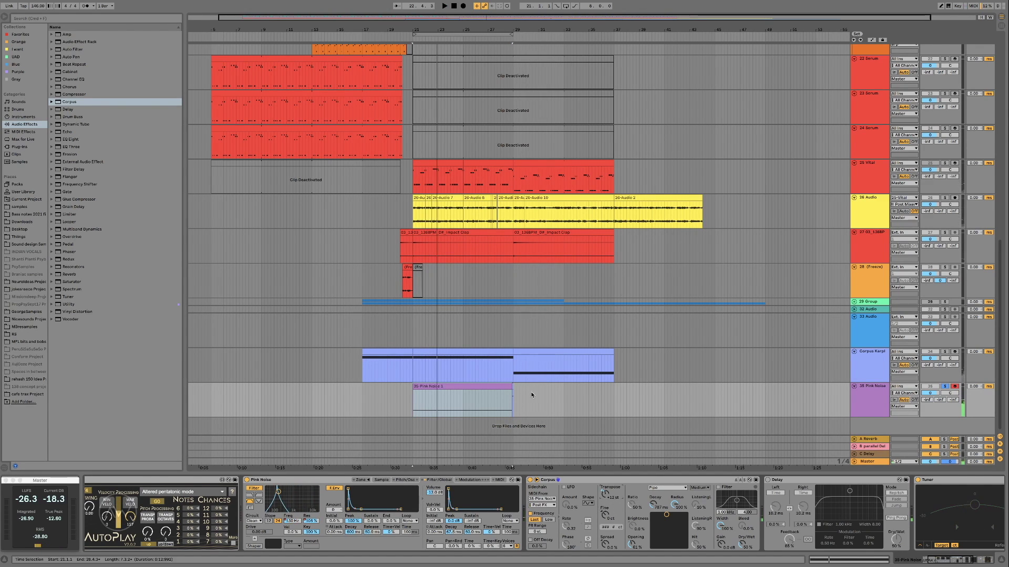
Copy the second Corpus Karplus clip onto the Pink Noise track directly after its existing clip and preview both clips.
{"action": "left_click", "coordinate": [543, 377]}
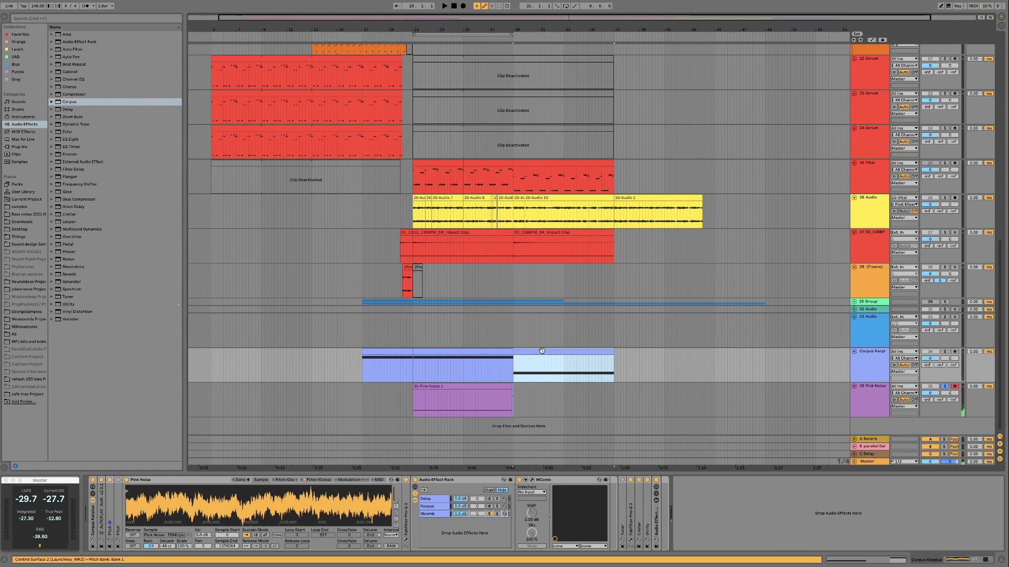
{"action": "left_click", "coordinate": [545, 405], "text": "shift"}
{"action": "left_click", "coordinate": [544, 404]}
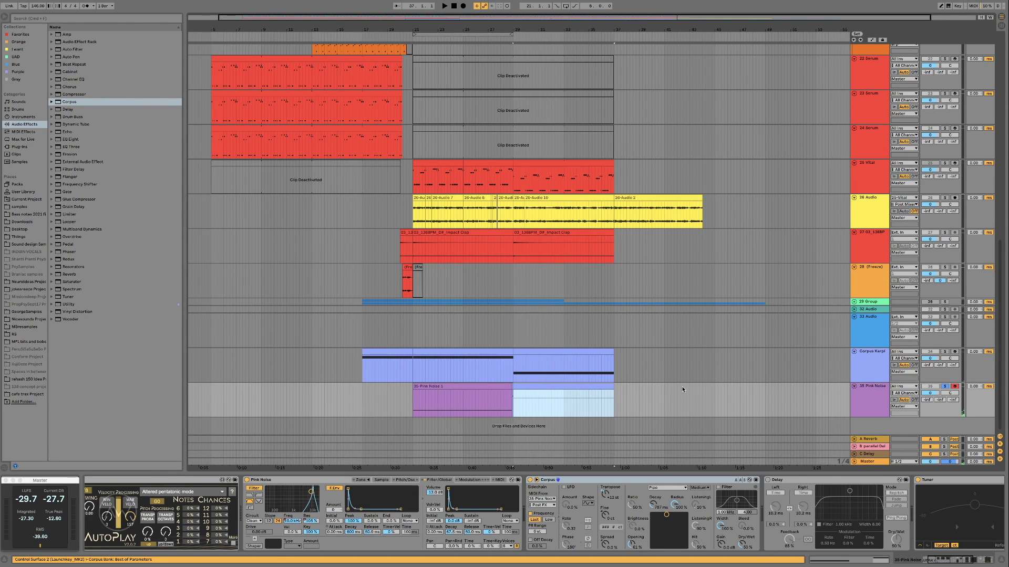
{"action": "key", "text": "space"}
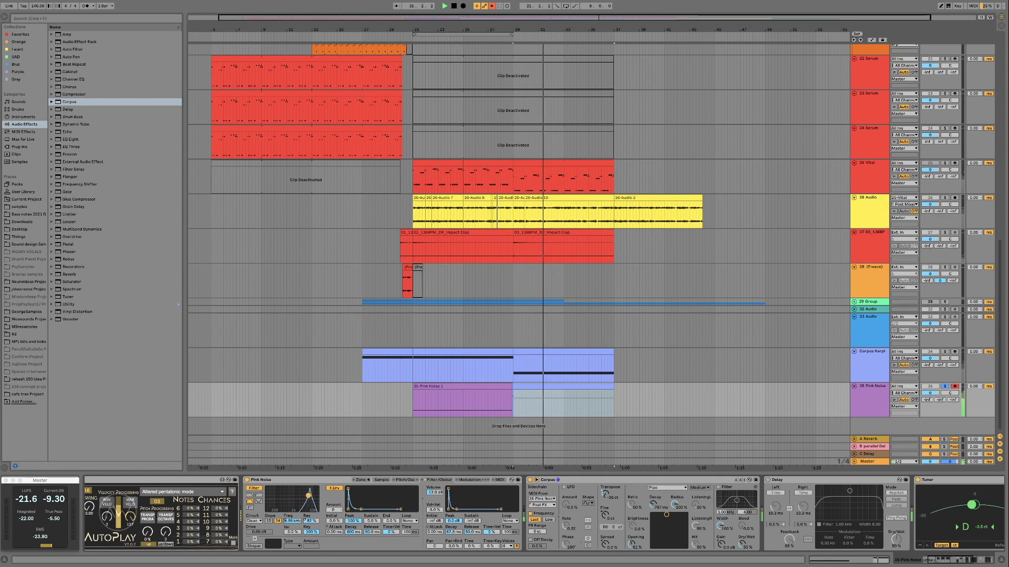
{"action": "key", "text": "space"}
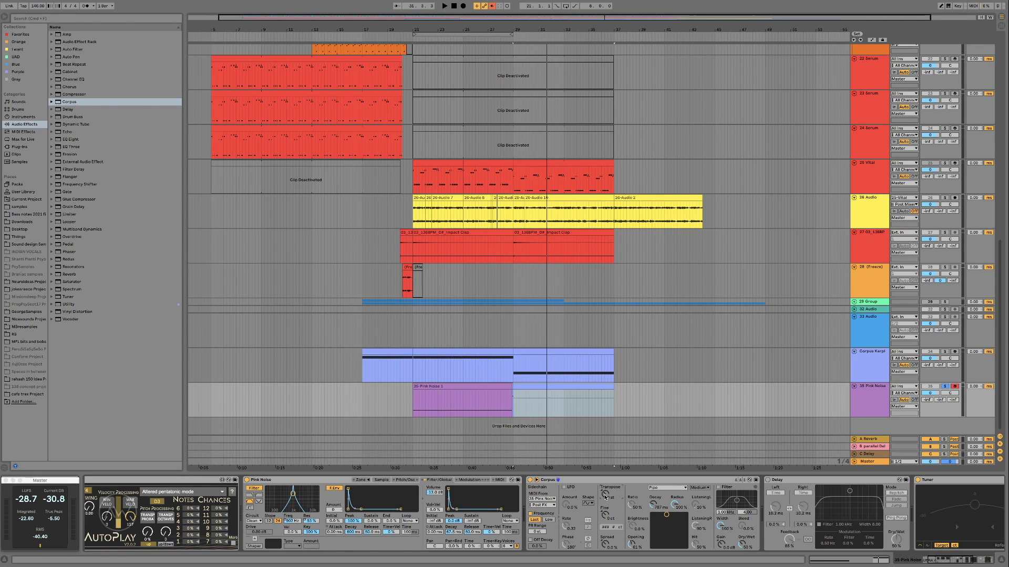
{"action": "left_click", "coordinate": [466, 401]}
{"action": "key", "text": "space"}
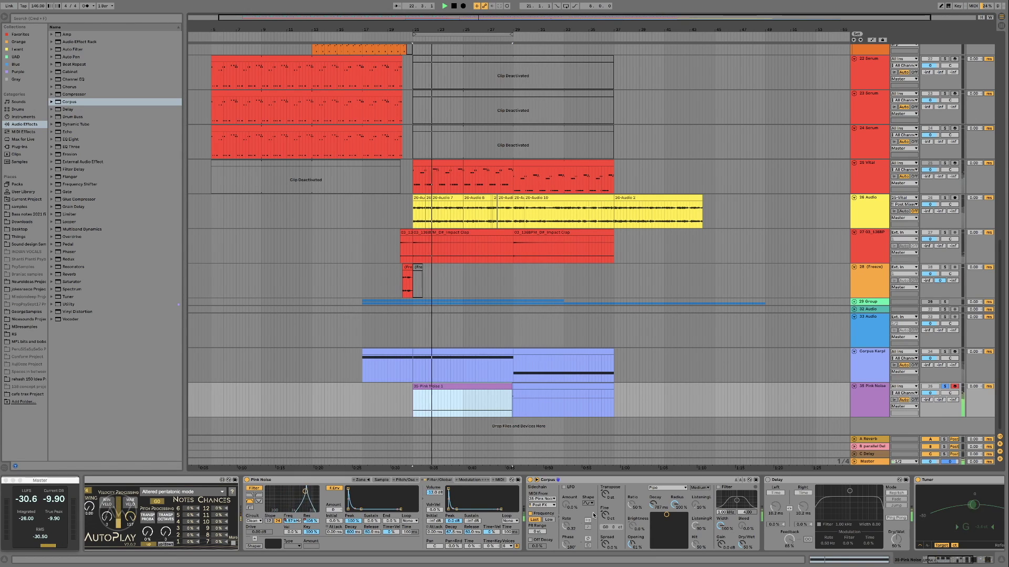
Shorten the Corpus's Decay, switch its resonator type to Tube, and lower its Radius while previewing.
{"action": "left_click", "coordinate": [555, 494]}
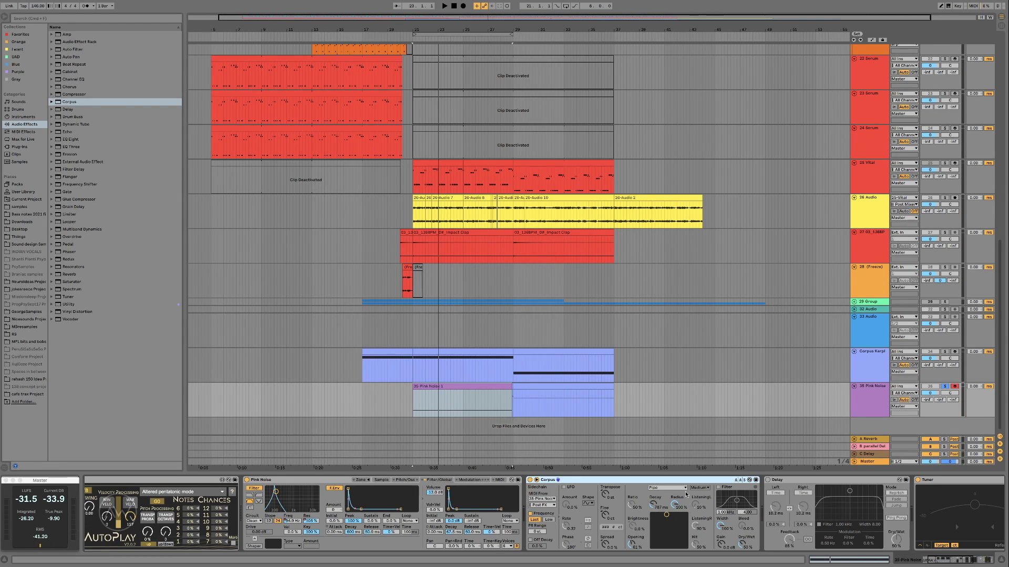
{"action": "left_click_drag", "start_coordinate": [653, 504], "coordinate": [653, 510]}
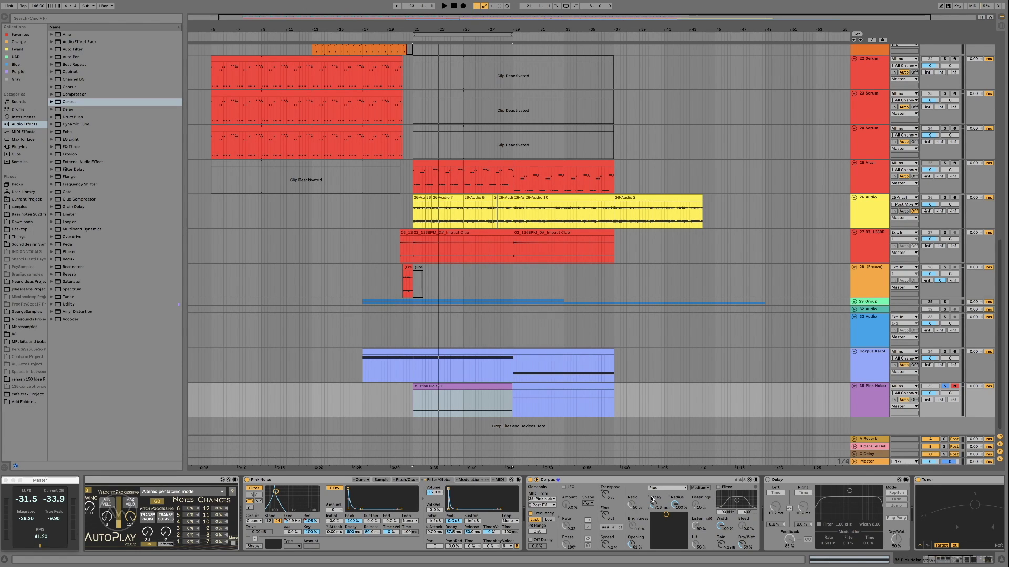
{"action": "left_click", "coordinate": [676, 489]}
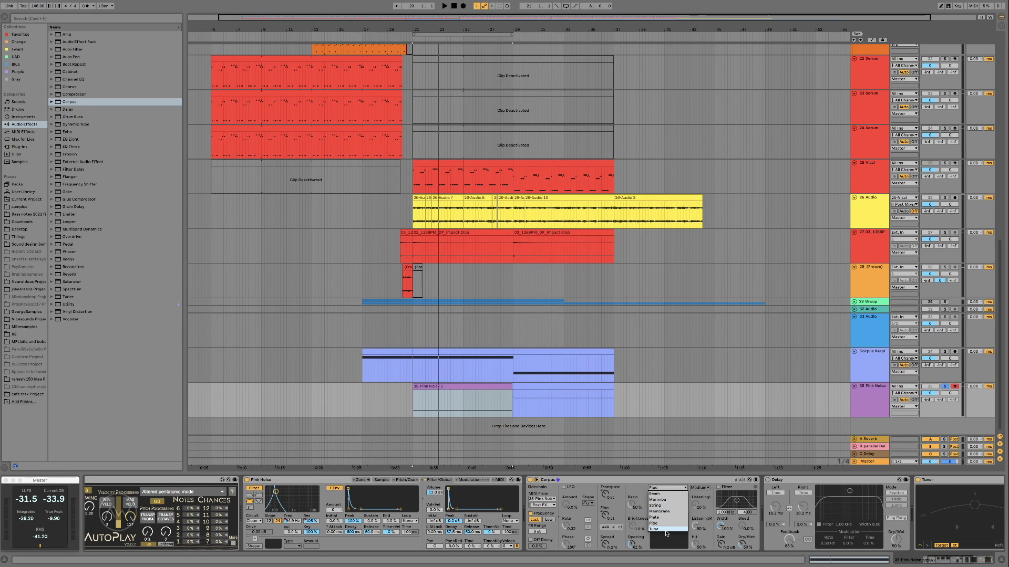
{"action": "left_click", "coordinate": [656, 529]}
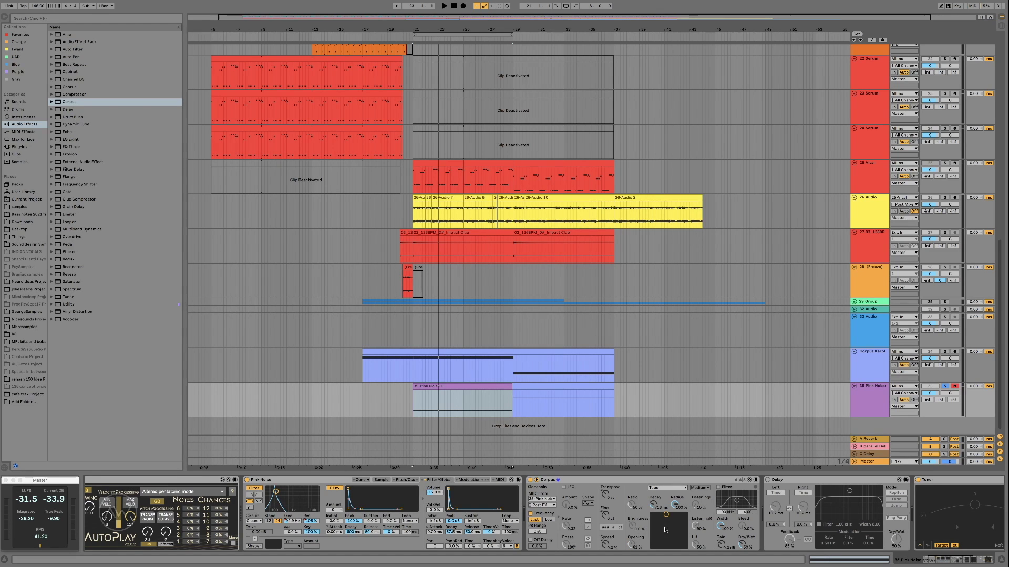
{"action": "key", "text": "space"}
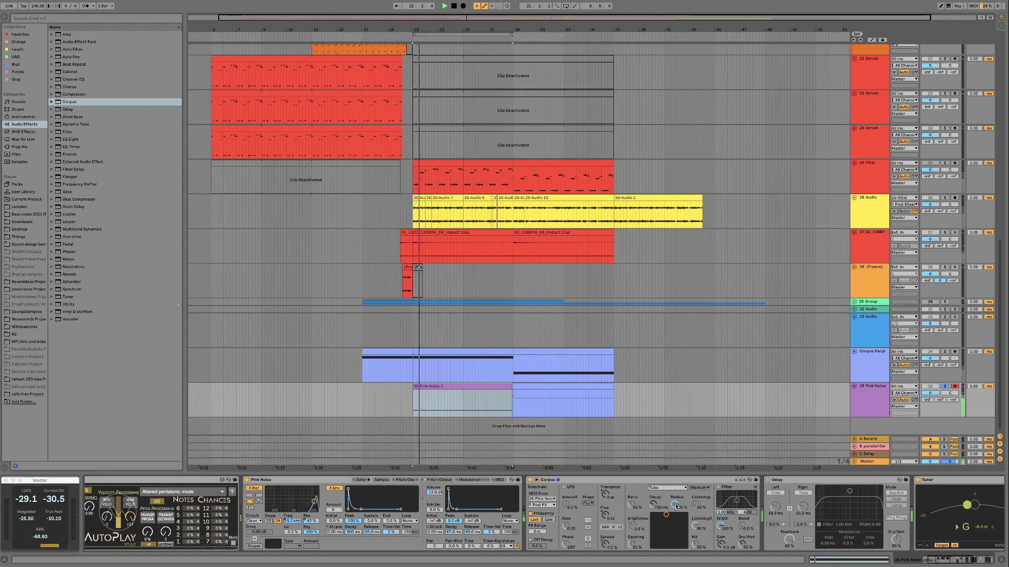
{"action": "left_click_drag", "start_coordinate": [676, 524], "coordinate": [677, 545]}
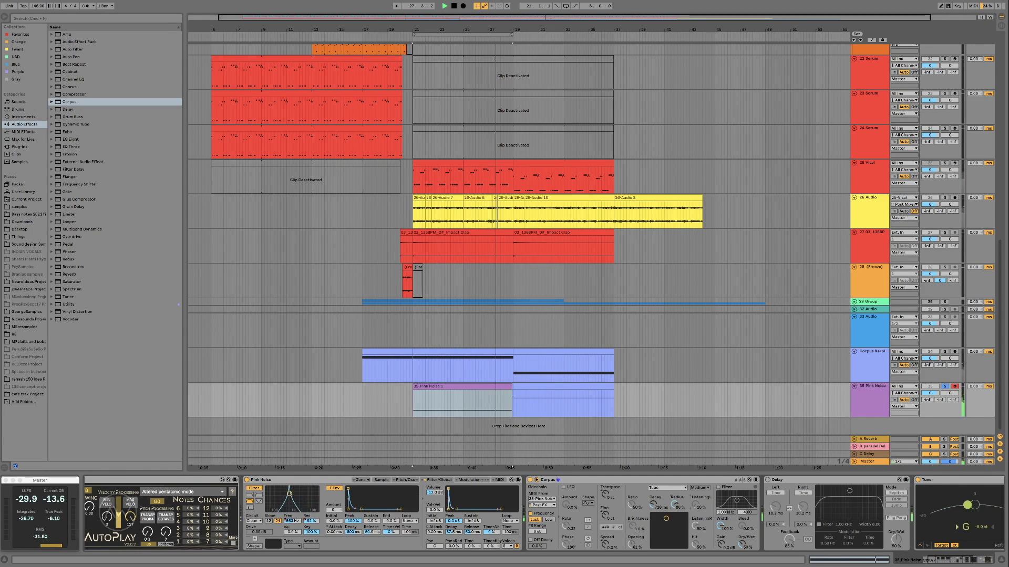
Set the Corpus's resonator type back to Pipe and switch the Corpus off.
{"action": "left_click", "coordinate": [679, 489]}
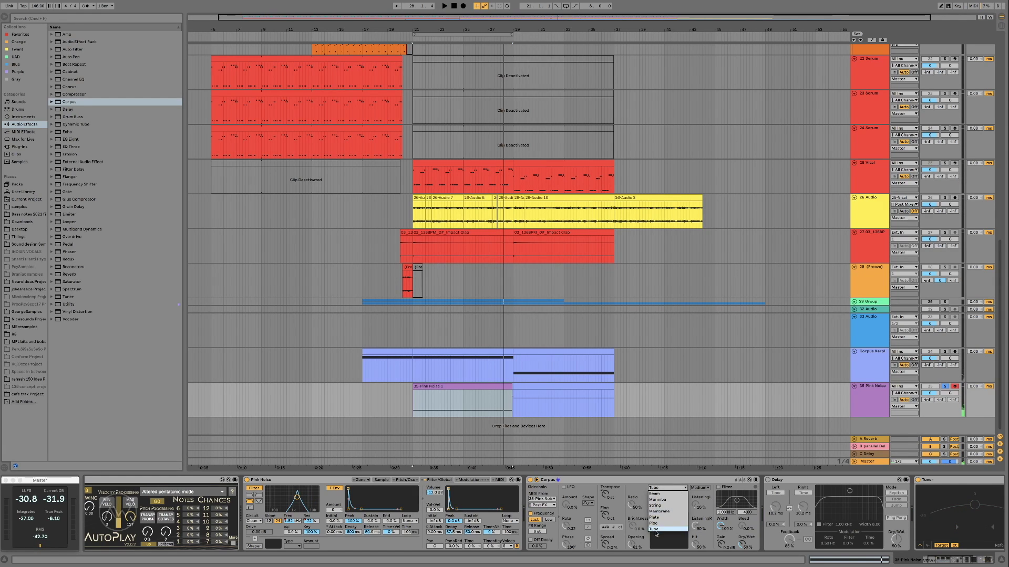
{"action": "left_click", "coordinate": [653, 524]}
{"action": "left_click", "coordinate": [582, 482]}
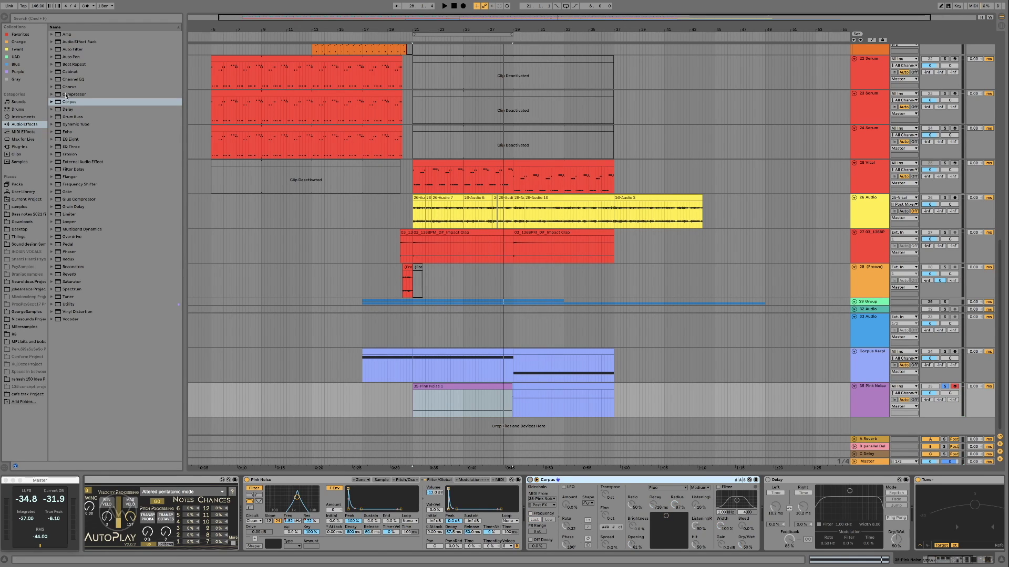
Find the MComb plug-in with the search "Mcom" and load it on the Pink Noise track ahead of the Corpus.
{"action": "left_click", "coordinate": [24, 162]}
{"action": "left_click", "coordinate": [21, 147]}
{"action": "left_click", "coordinate": [45, 19]}
{"action": "type", "text": "Mcom"}
{"action": "key", "text": "Down"}
{"action": "key", "text": "Return"}
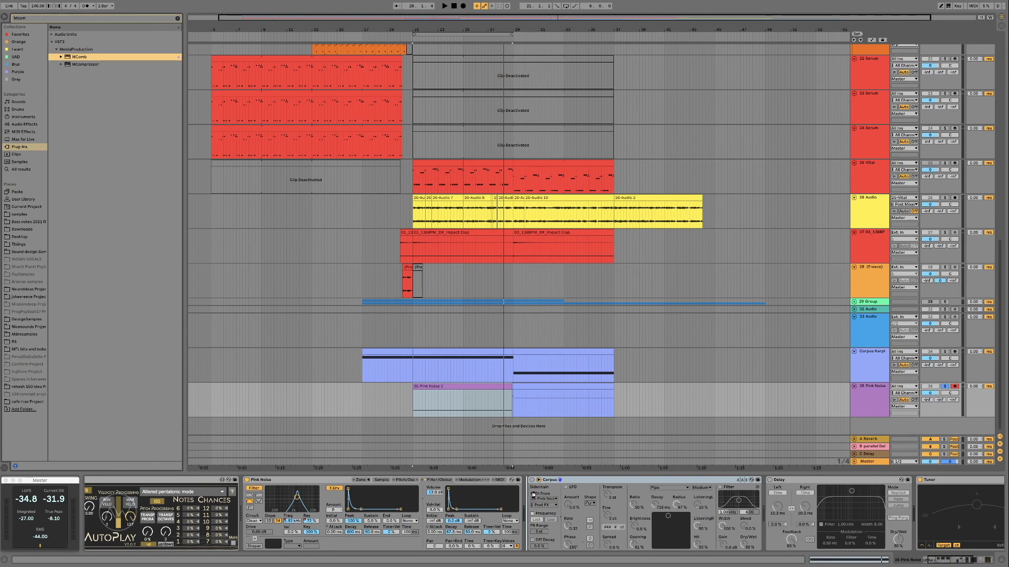
{"action": "left_click_drag", "start_coordinate": [461, 222], "coordinate": [517, 191]}
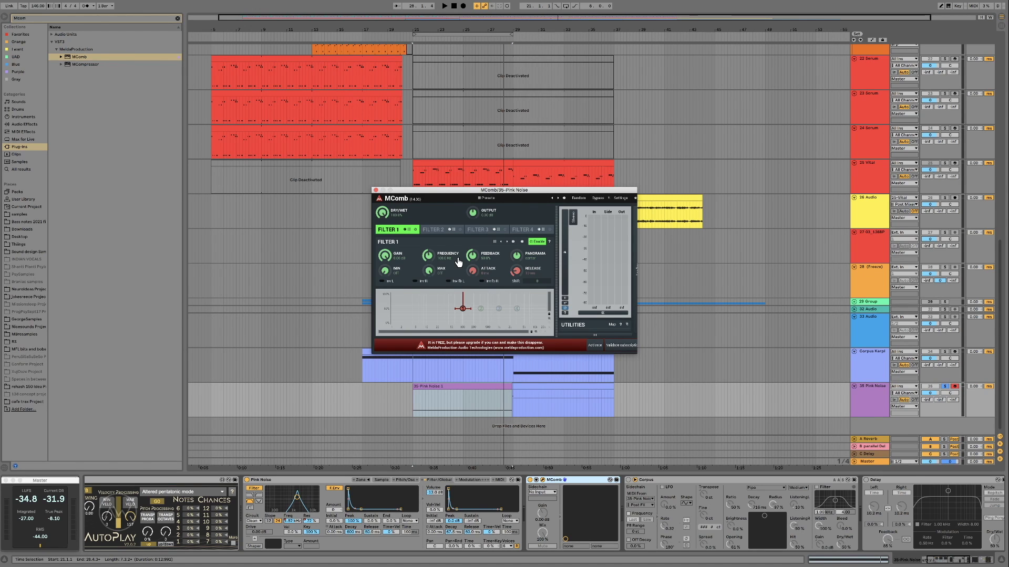
{"action": "mouse_move", "coordinate": [475, 191]}
{"action": "left_mouse_down"}
{"action": "mouse_move", "coordinate": [499, 203]}
{"action": "mouse_move", "coordinate": [476, 195]}
{"action": "mouse_move", "coordinate": [483, 204]}
{"action": "left_mouse_up"}
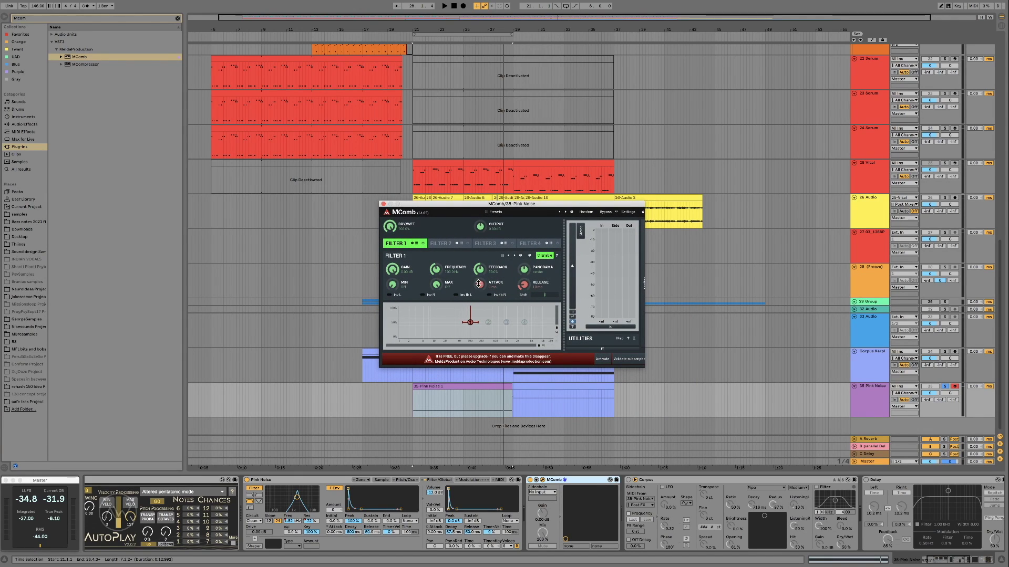
Try MComb's Filter 1 frequency at about 49 Hz and preview the sound.
{"action": "double_click", "coordinate": [453, 271]}
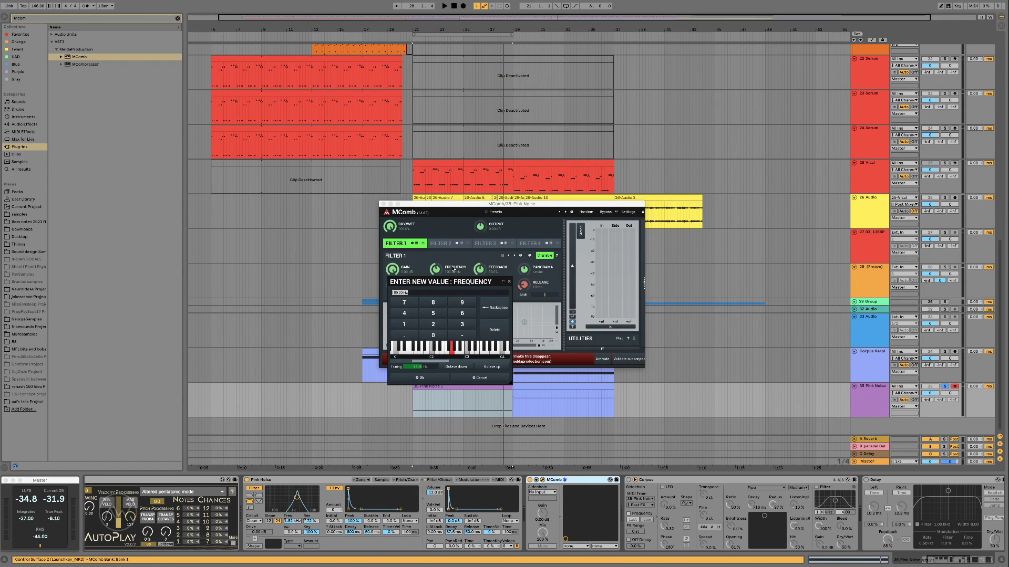
{"action": "left_click", "coordinate": [415, 356]}
{"action": "left_click", "coordinate": [426, 381]}
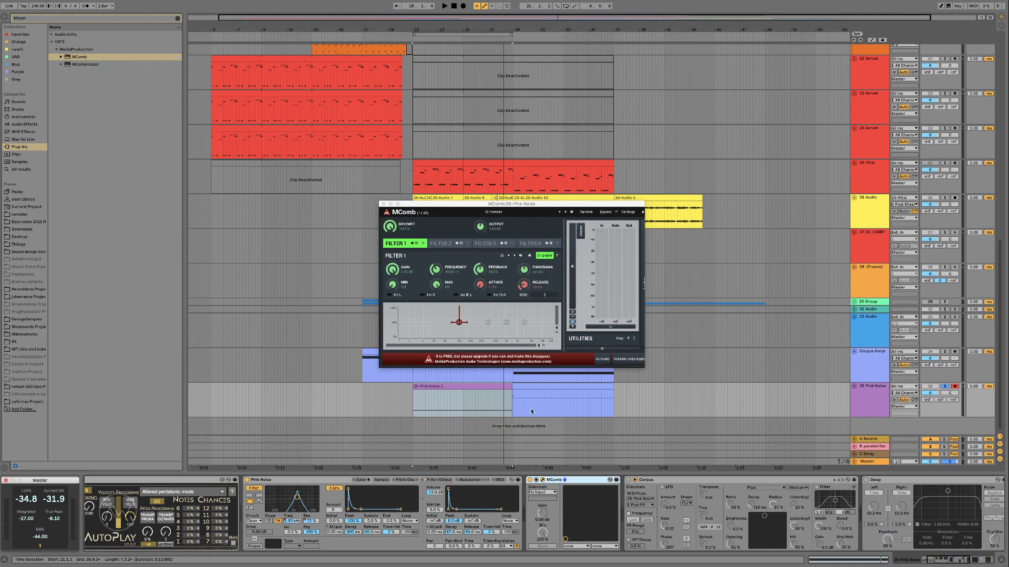
{"action": "key", "text": "space"}
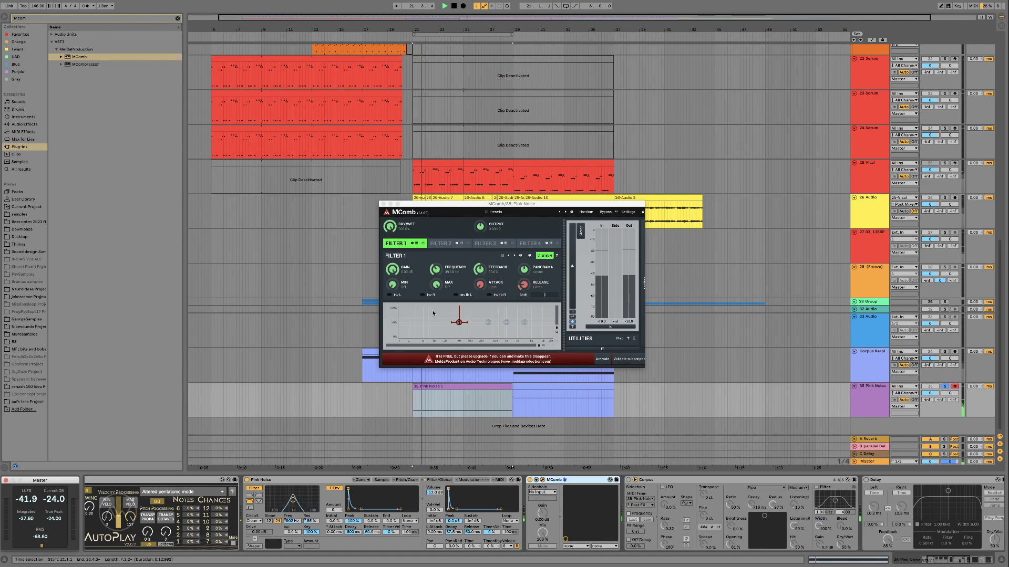
Set MComb's Filter 1 frequency to the G at about 24.5 Hz and preview the comb-filtered noise.
{"action": "double_click", "coordinate": [452, 270]}
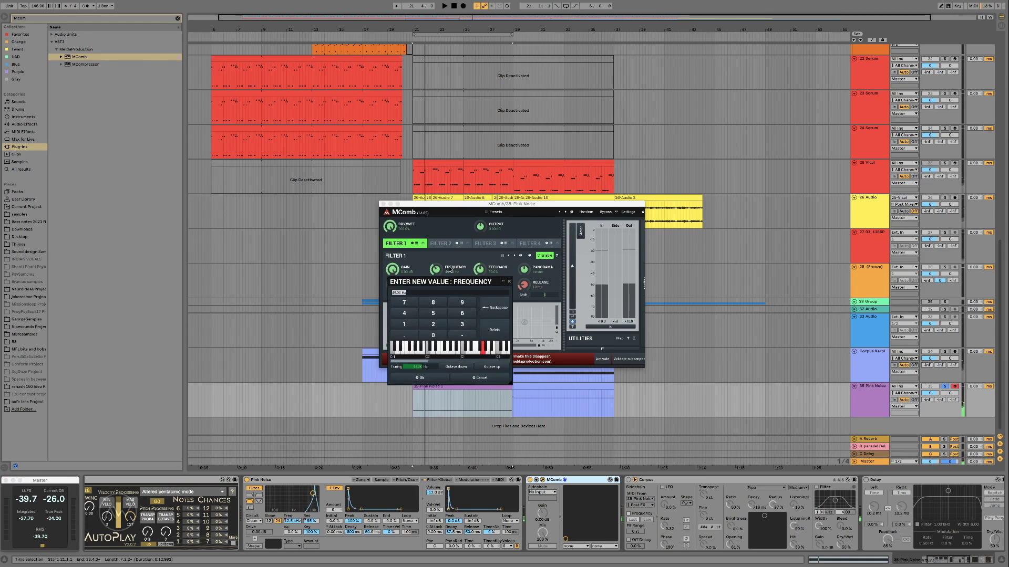
{"action": "left_click", "coordinate": [448, 351]}
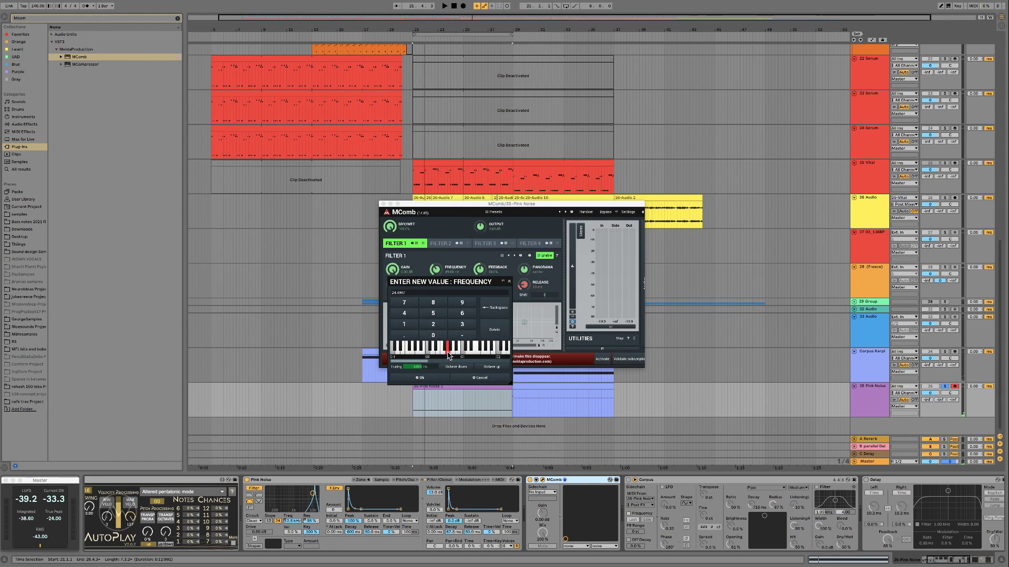
{"action": "left_click", "coordinate": [434, 376]}
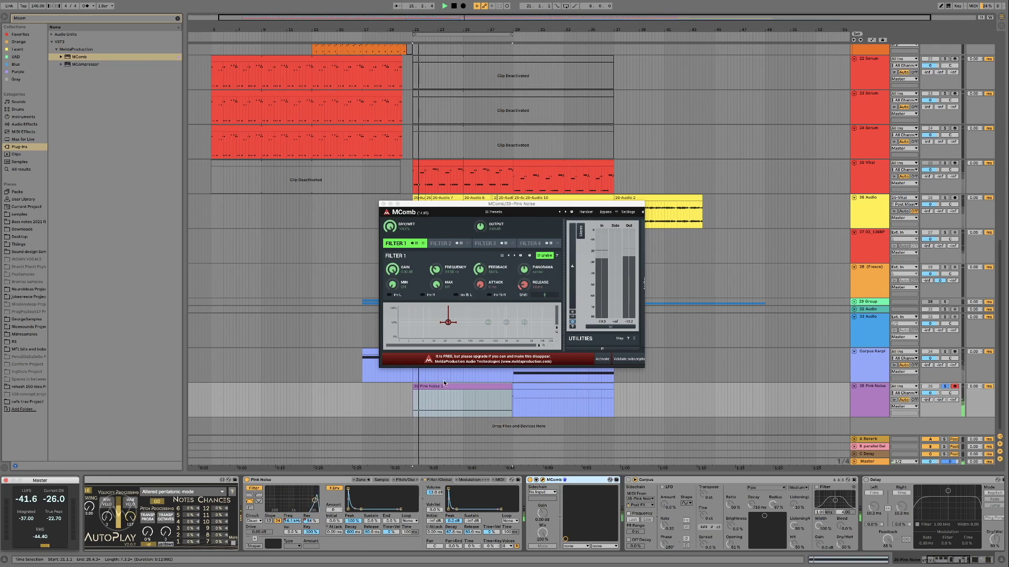
{"action": "left_click", "coordinate": [528, 357]}
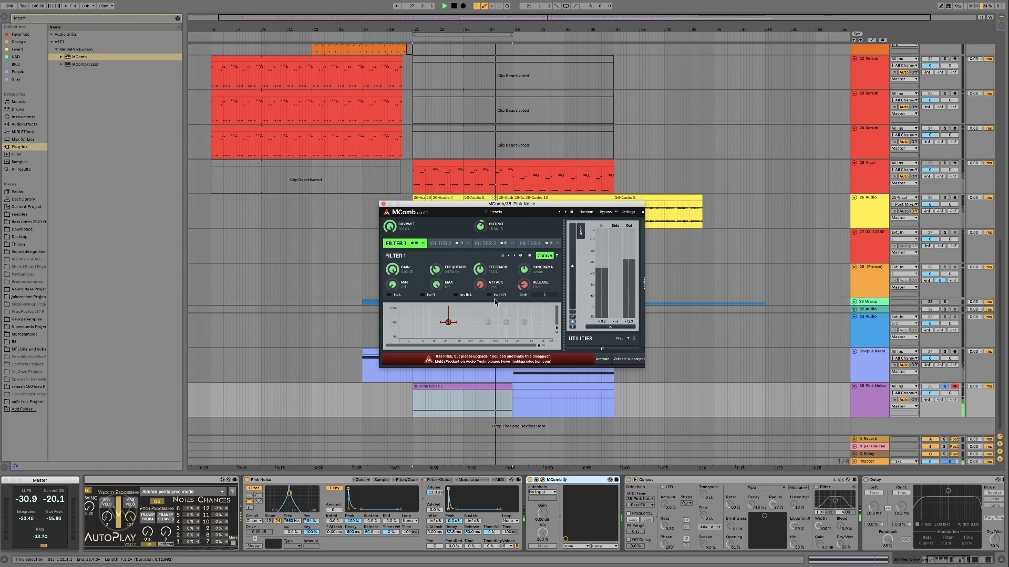
{"action": "key", "text": "space"}
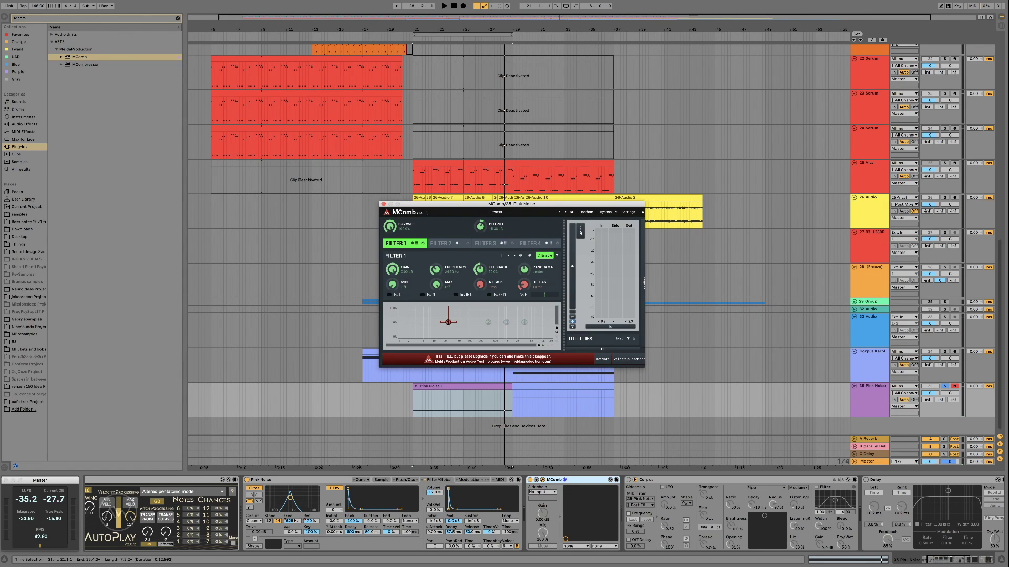
Sweep Filter 1's Feedback fully down and back up while previewing, and switch MComb off.
{"action": "left_click_drag", "start_coordinate": [480, 269], "coordinate": [480, 294]}
{"action": "key", "text": "space"}
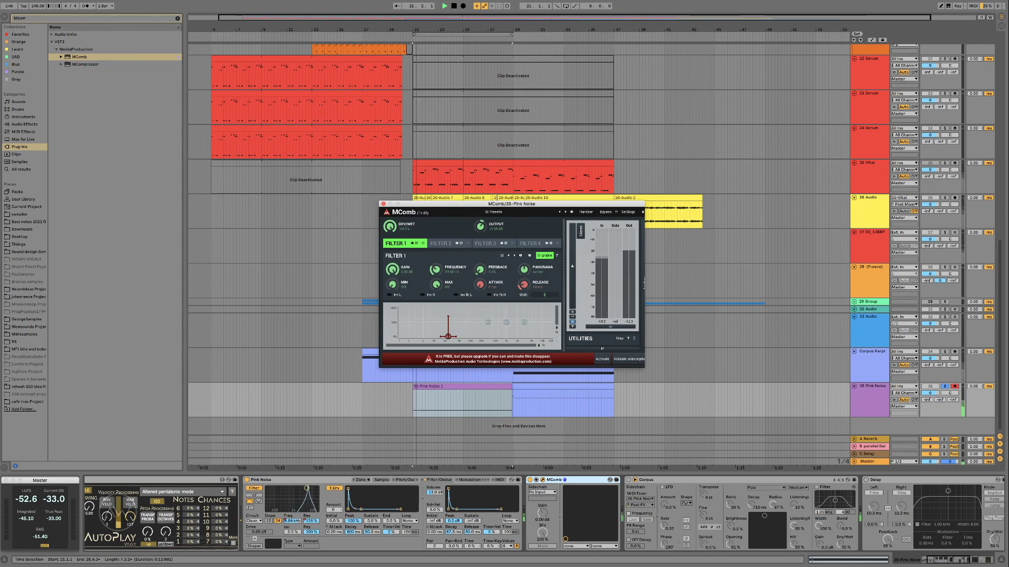
{"action": "mouse_move", "coordinate": [479, 270]}
{"action": "left_mouse_down"}
{"action": "mouse_move", "coordinate": [480, 236]}
{"action": "mouse_move", "coordinate": [480, 251]}
{"action": "left_mouse_up"}
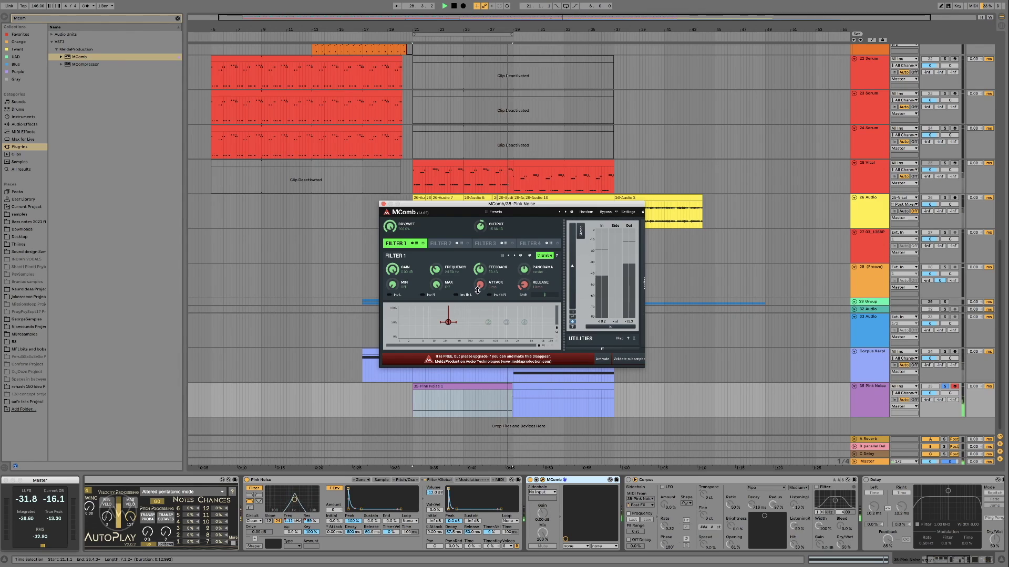
{"action": "key", "text": "space"}
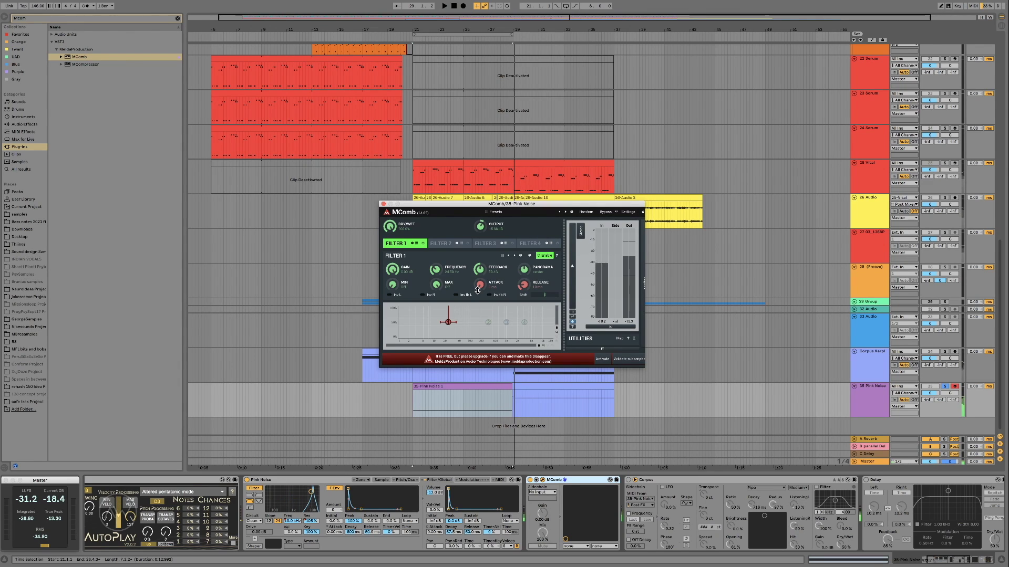
{"action": "left_click", "coordinate": [530, 481]}
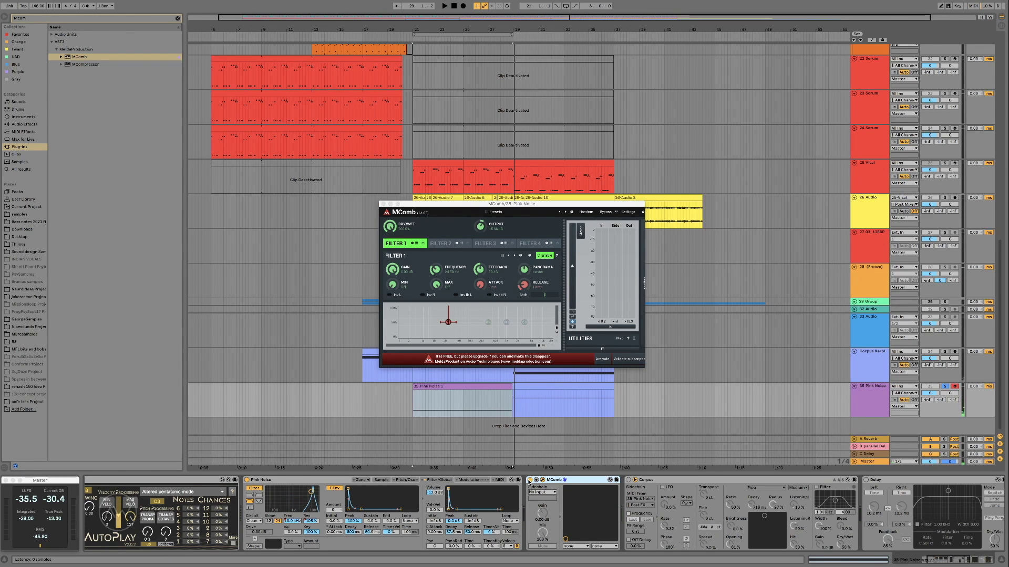
Toggle MComb's activation on the Pink Noise track, close its plug-in window and select the MComb device.
{"action": "left_click", "coordinate": [529, 481]}
{"action": "left_click", "coordinate": [543, 481]}
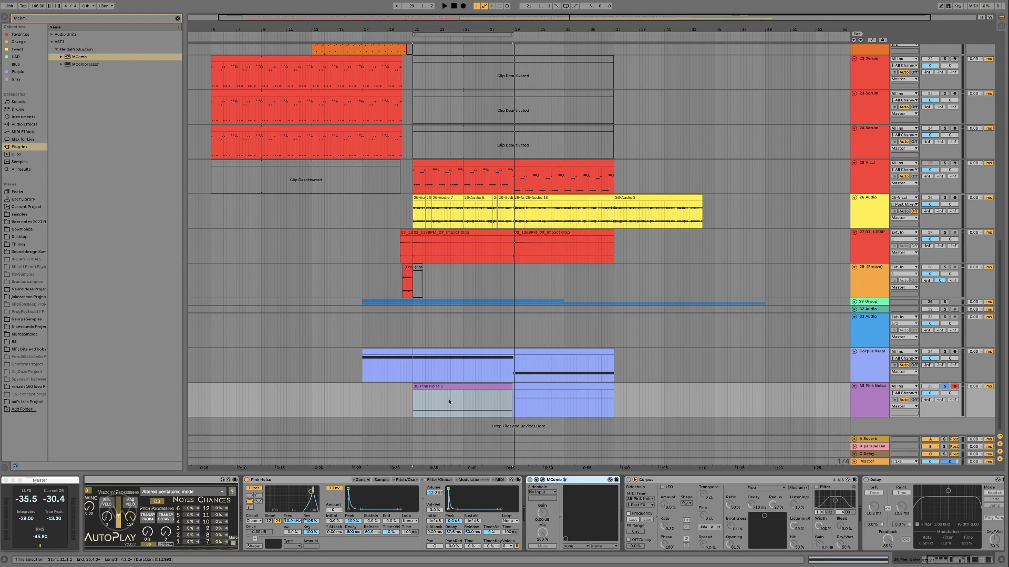
{"action": "scroll", "coordinate": [278, 486], "scroll_direction": "left", "scroll_amount": 2}
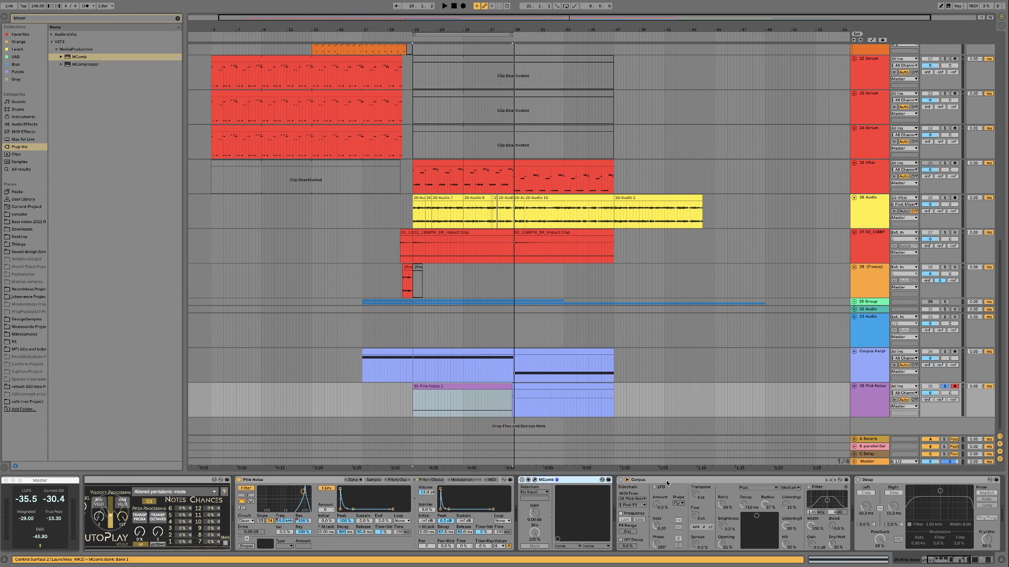
{"action": "left_click", "coordinate": [887, 482]}
{"action": "left_click", "coordinate": [556, 480]}
Solo the arp group and preview the 21 Serum part that runs through MComb.
{"action": "scroll", "coordinate": [517, 353], "scroll_direction": "up", "scroll_amount": 10}
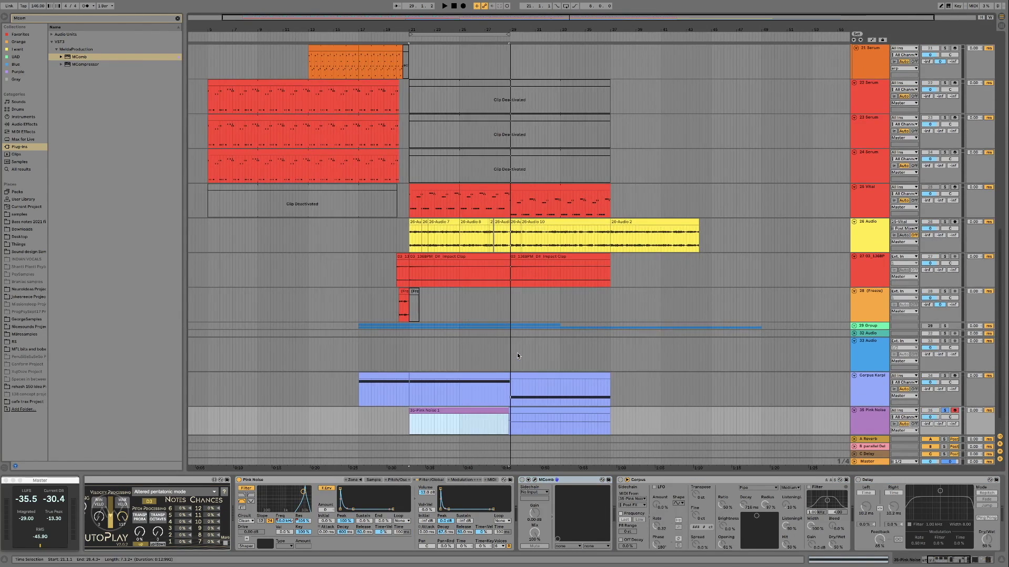
{"action": "scroll", "coordinate": [516, 352], "scroll_direction": "up", "scroll_amount": 2}
{"action": "left_click", "coordinate": [775, 243]}
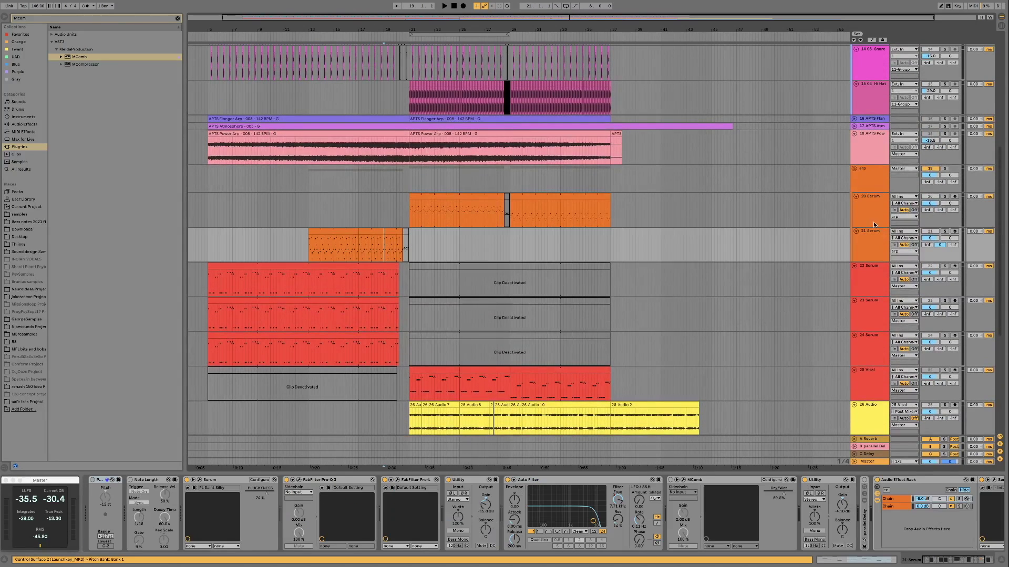
{"action": "left_click", "coordinate": [944, 168]}
{"action": "key", "text": "space"}
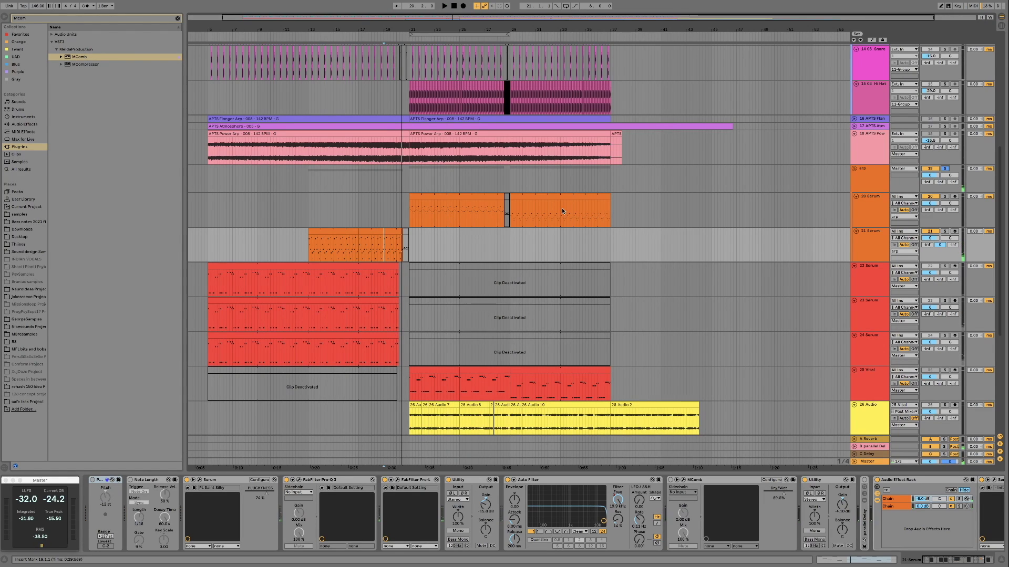
Show the 20 Serum track's device chain, play its arpeggio through the MComb devices and return to the Pink Noise track.
{"action": "left_click", "coordinate": [867, 212]}
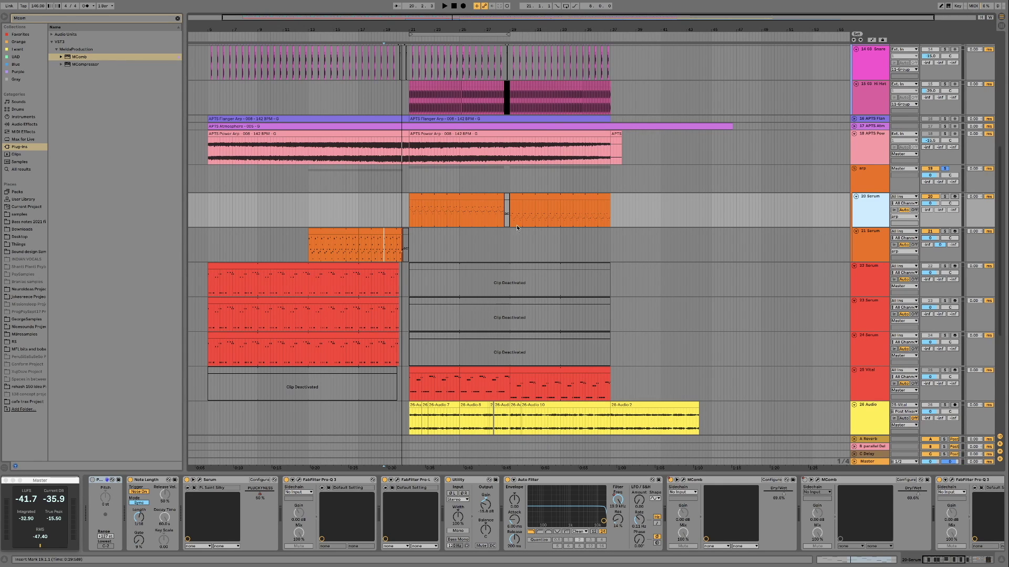
{"action": "left_click", "coordinate": [384, 212]}
{"action": "key", "text": "space"}
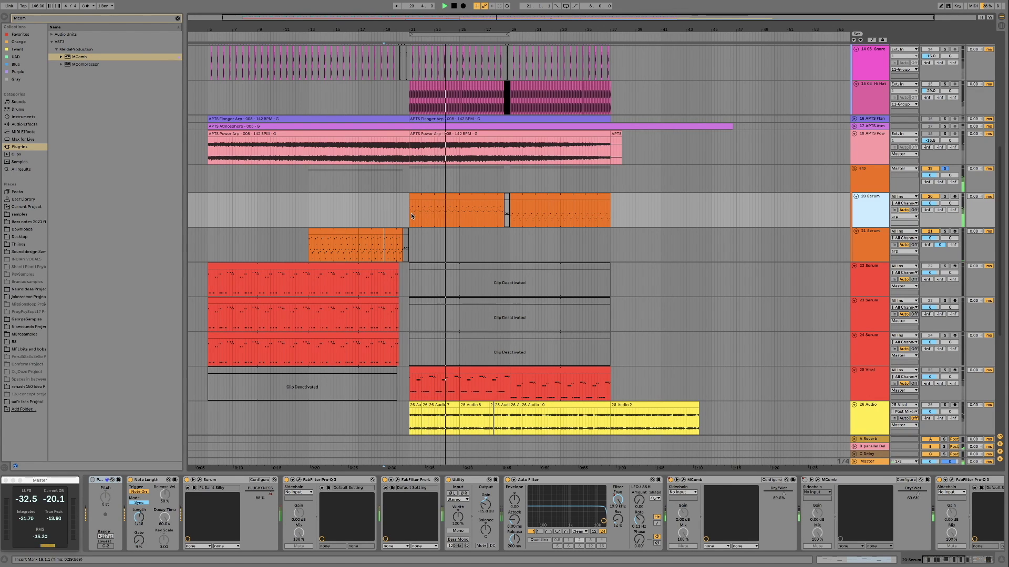
{"action": "left_click", "coordinate": [443, 198]}
{"action": "key", "text": "space"}
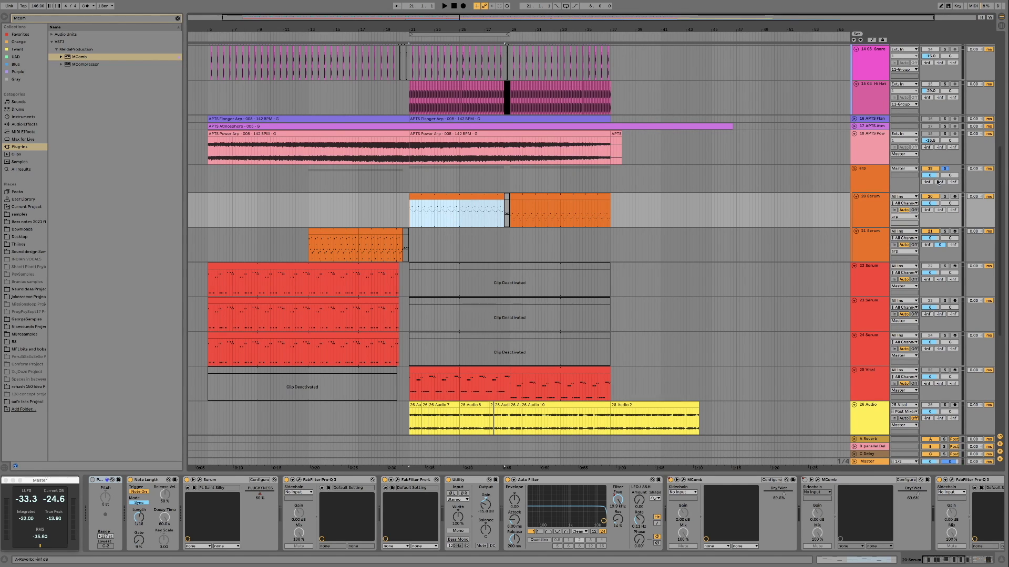
{"action": "scroll", "coordinate": [539, 238], "scroll_direction": "down", "scroll_amount": 6}
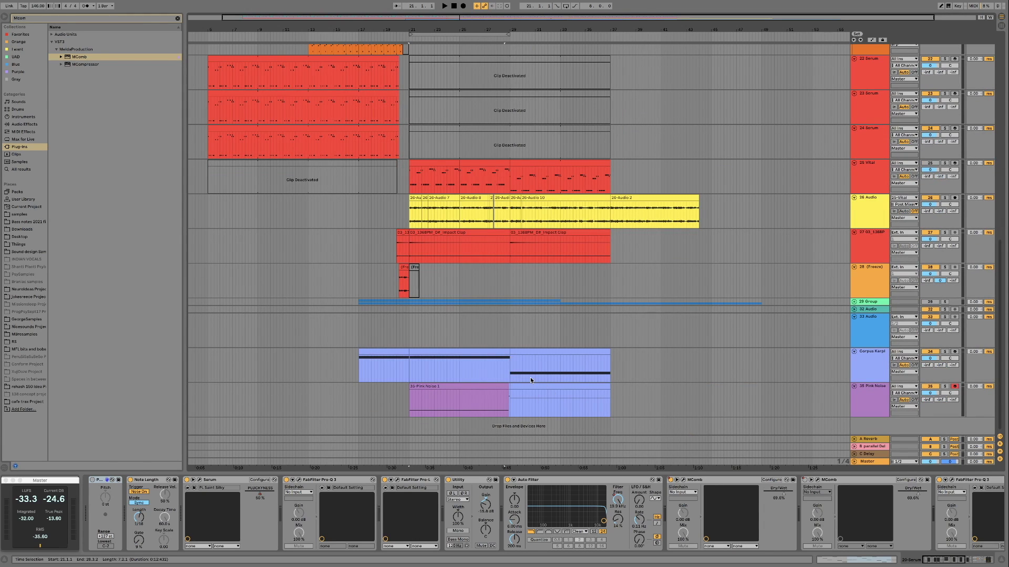